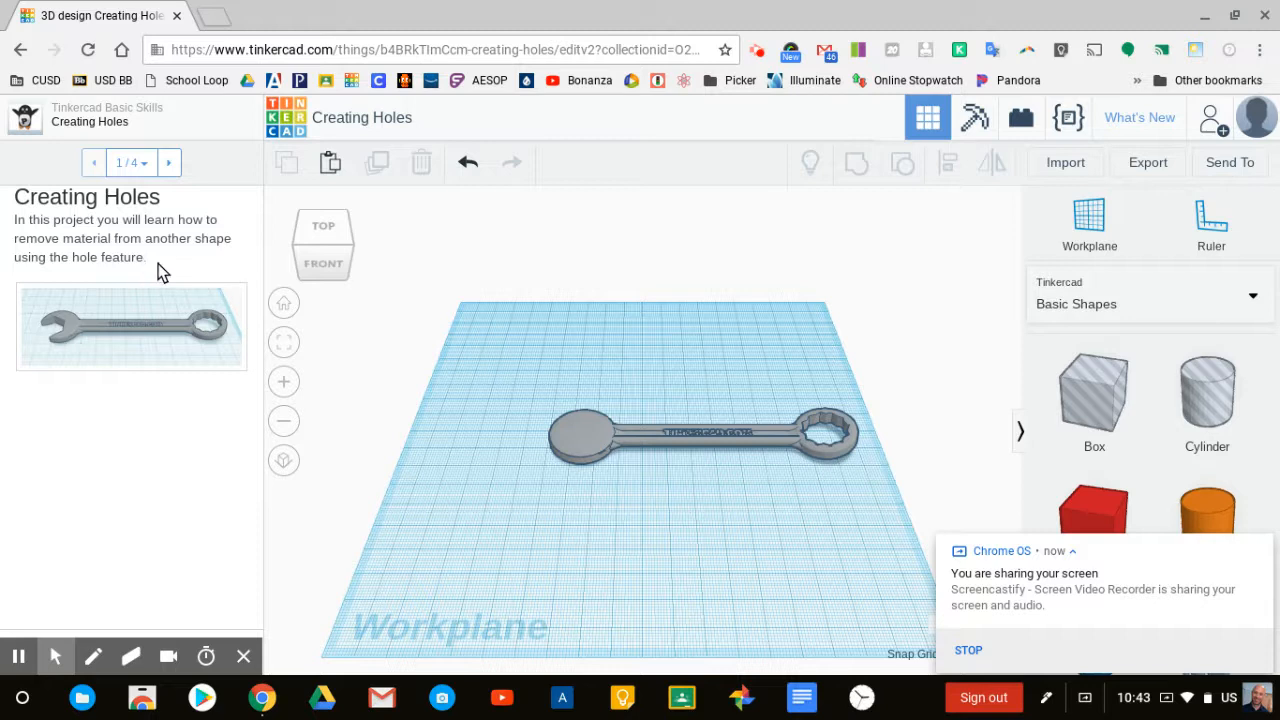
Step: Advance the tutorial to page 2/4 and place a Polygon shape over the wrench's solid round head near the orange outline
click(170, 164)
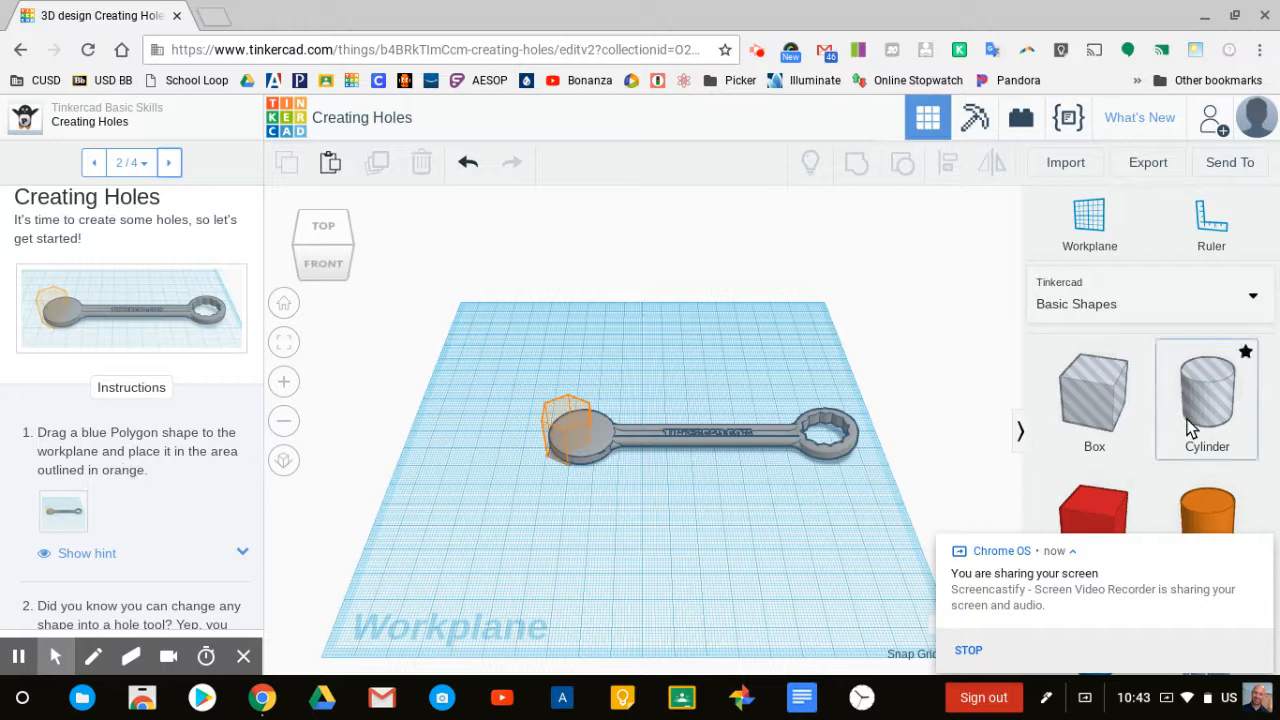
scroll(1188, 428, down, 1)
scroll(1188, 428, down, 5)
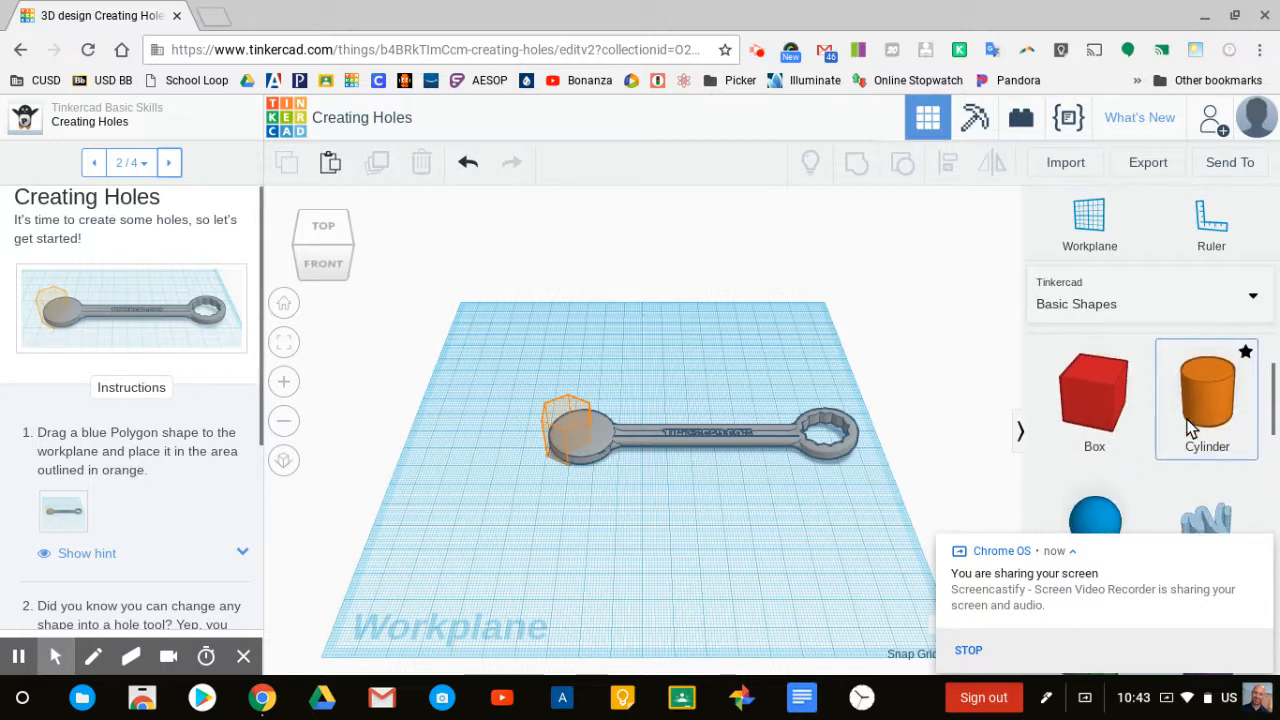
scroll(1188, 428, down, 9)
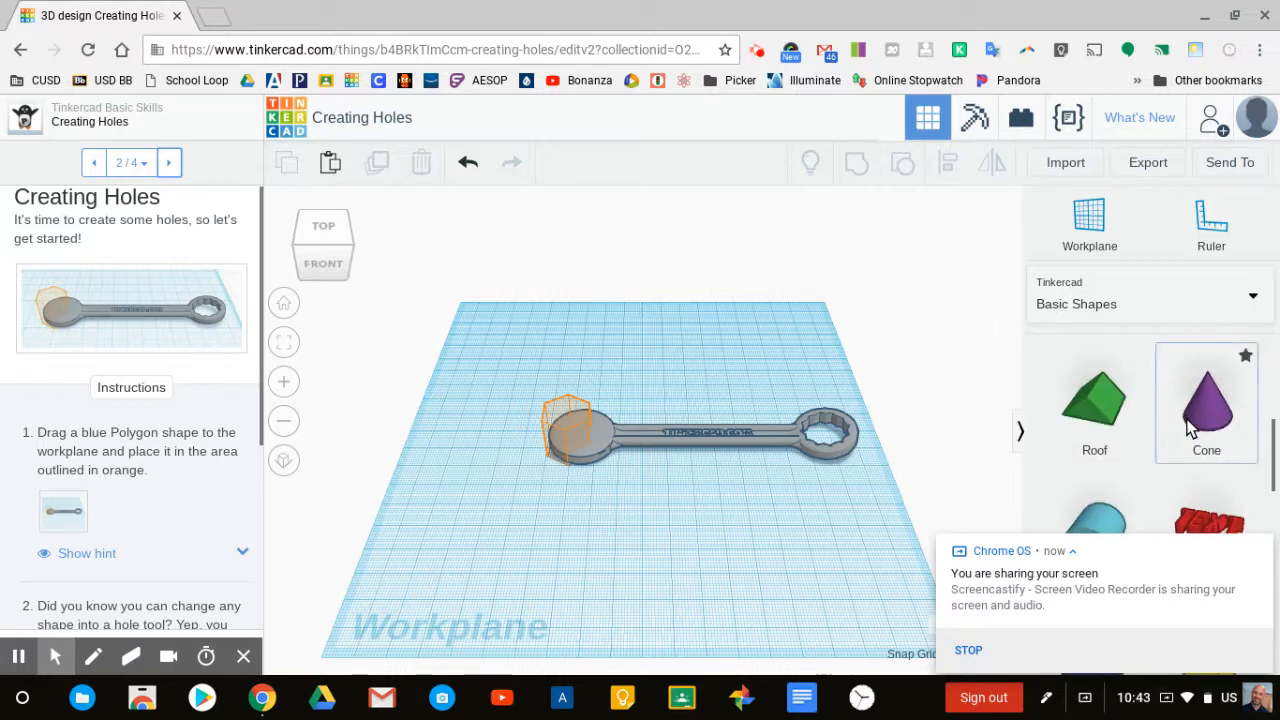
scroll(1182, 416, down, 5)
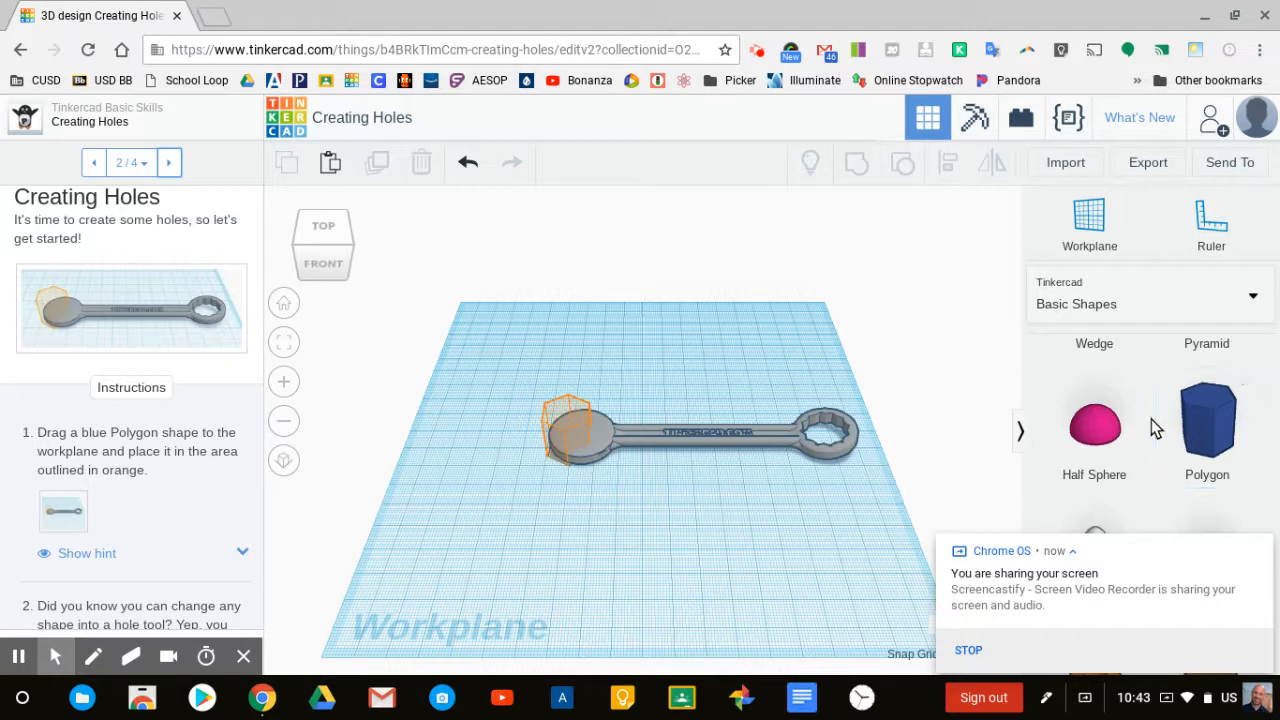
scroll(1154, 428, up, 3)
scroll(1154, 423, down, 10)
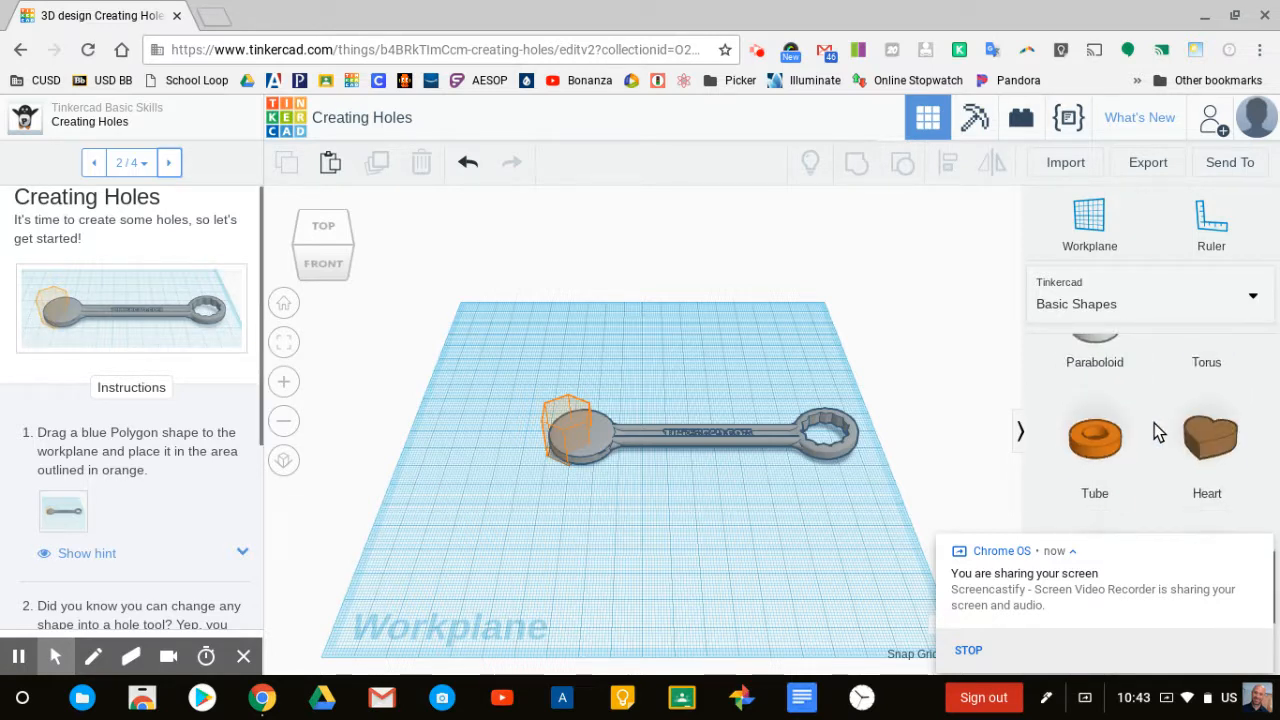
scroll(1154, 431, up, 10)
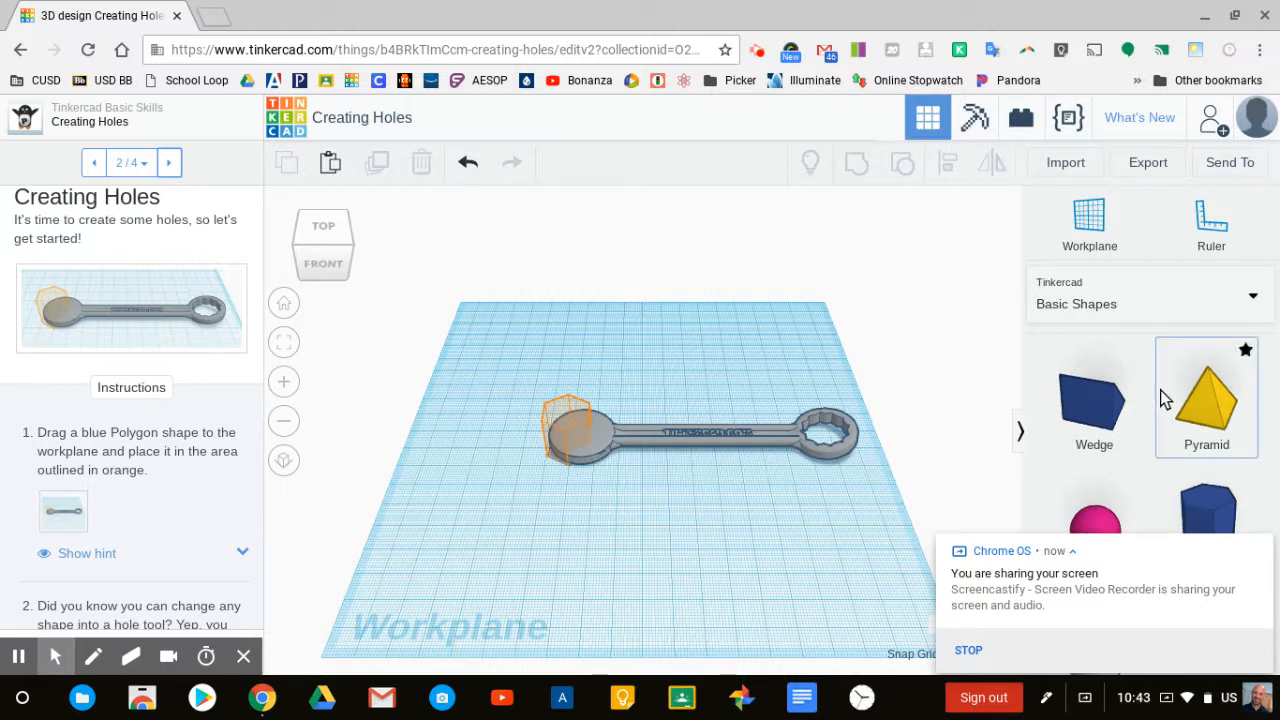
scroll(1160, 390, down, 2)
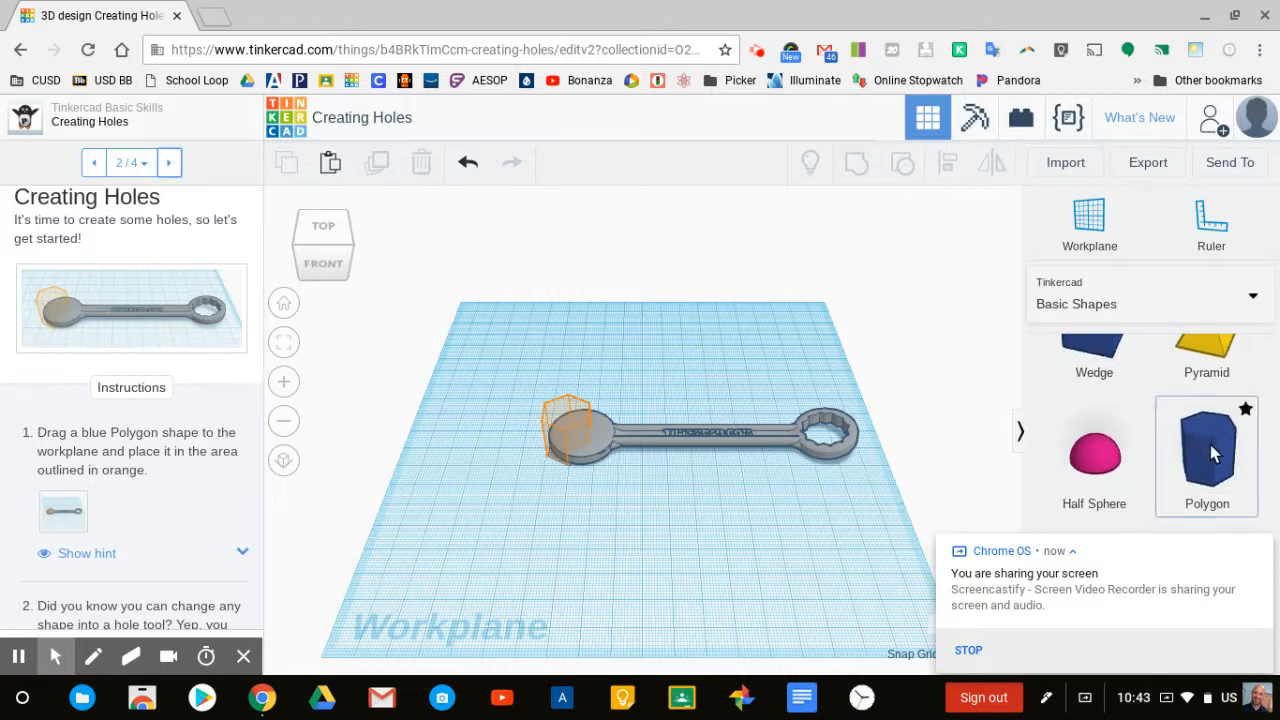
drag(1212, 445, 557, 425)
click(530, 518)
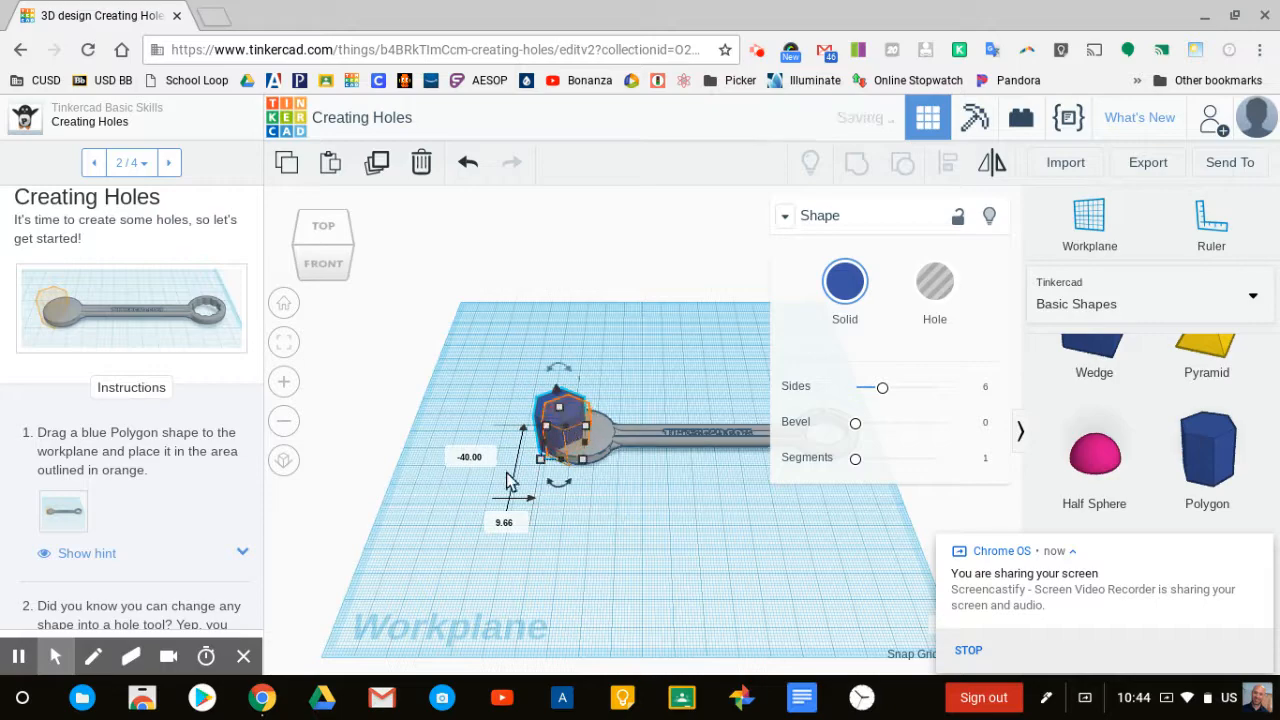
Step: Move the polygon by 3.00 in both workplane directions so it lines up with the orange outline
right_drag(530, 480, 512, 512)
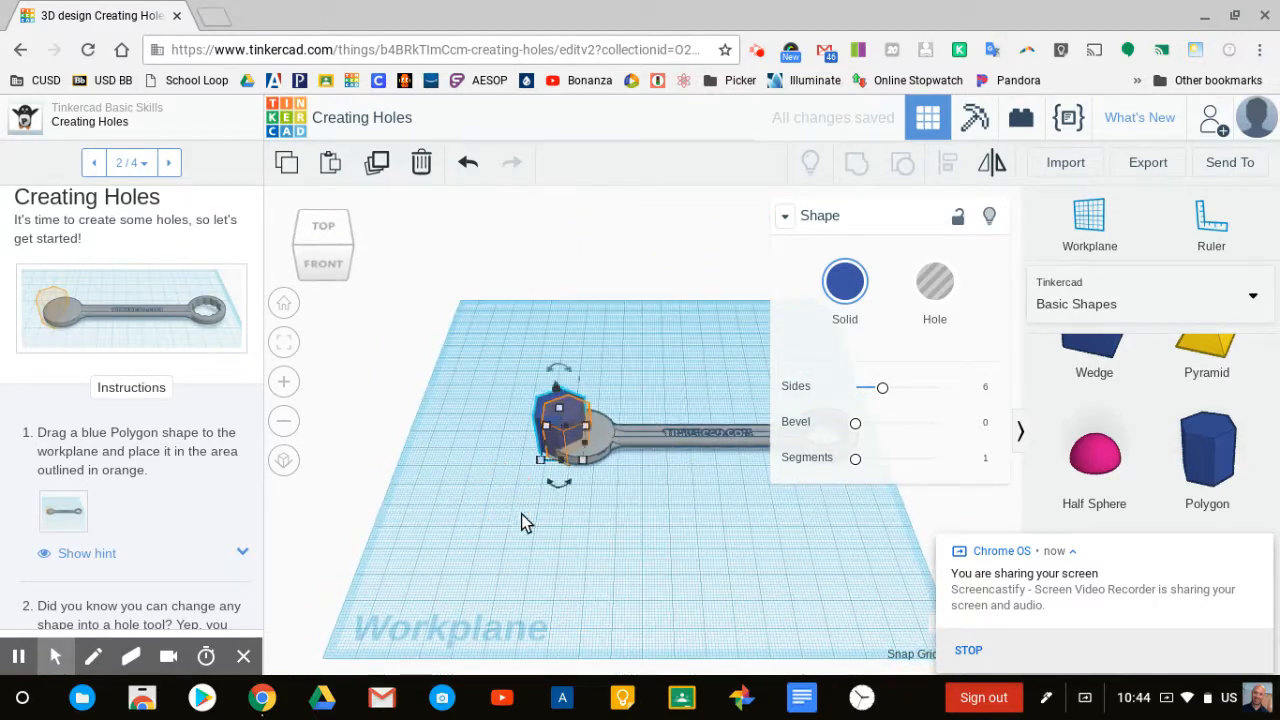
scroll(541, 522, up, 3)
scroll(542, 522, up, 5)
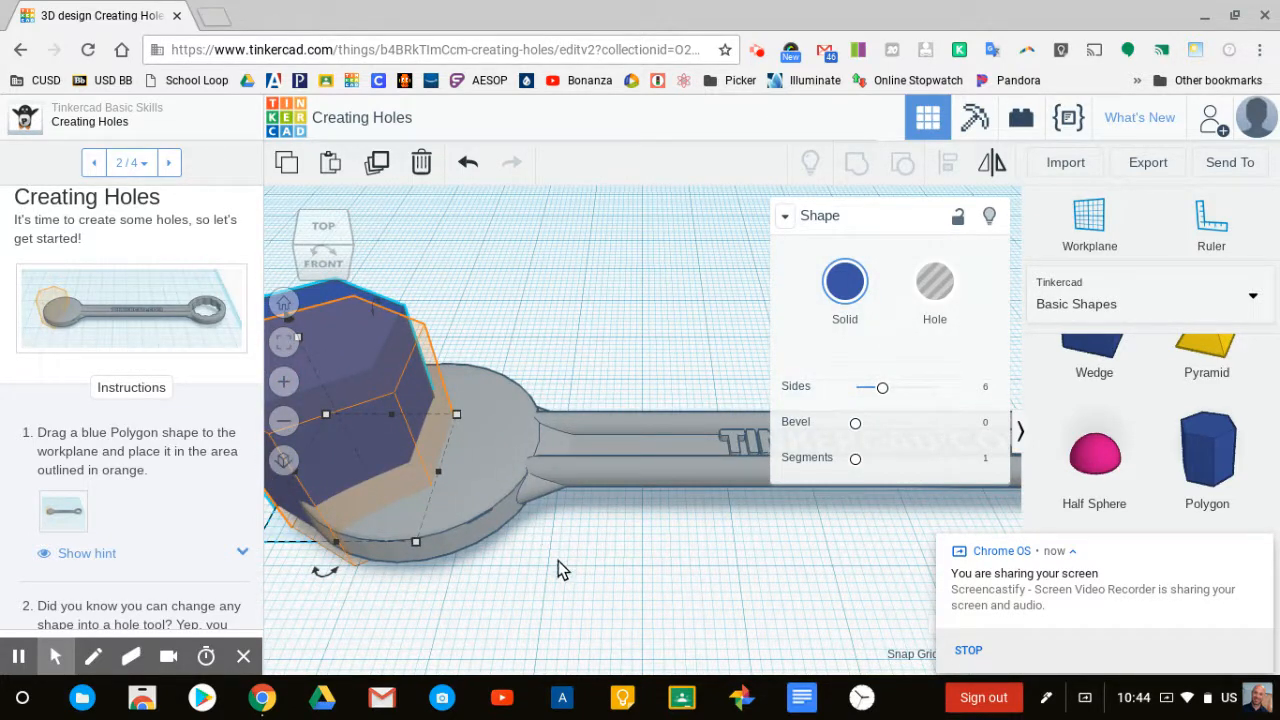
right_drag(558, 568, 884, 570)
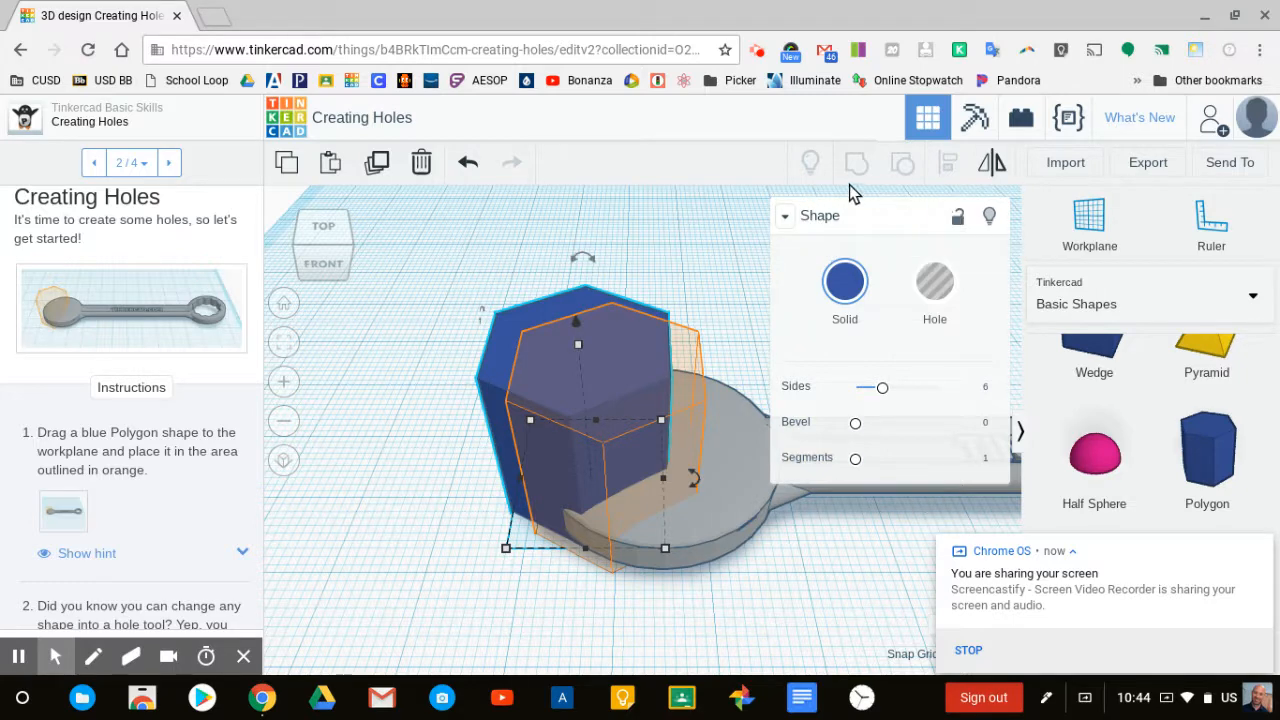
click(787, 218)
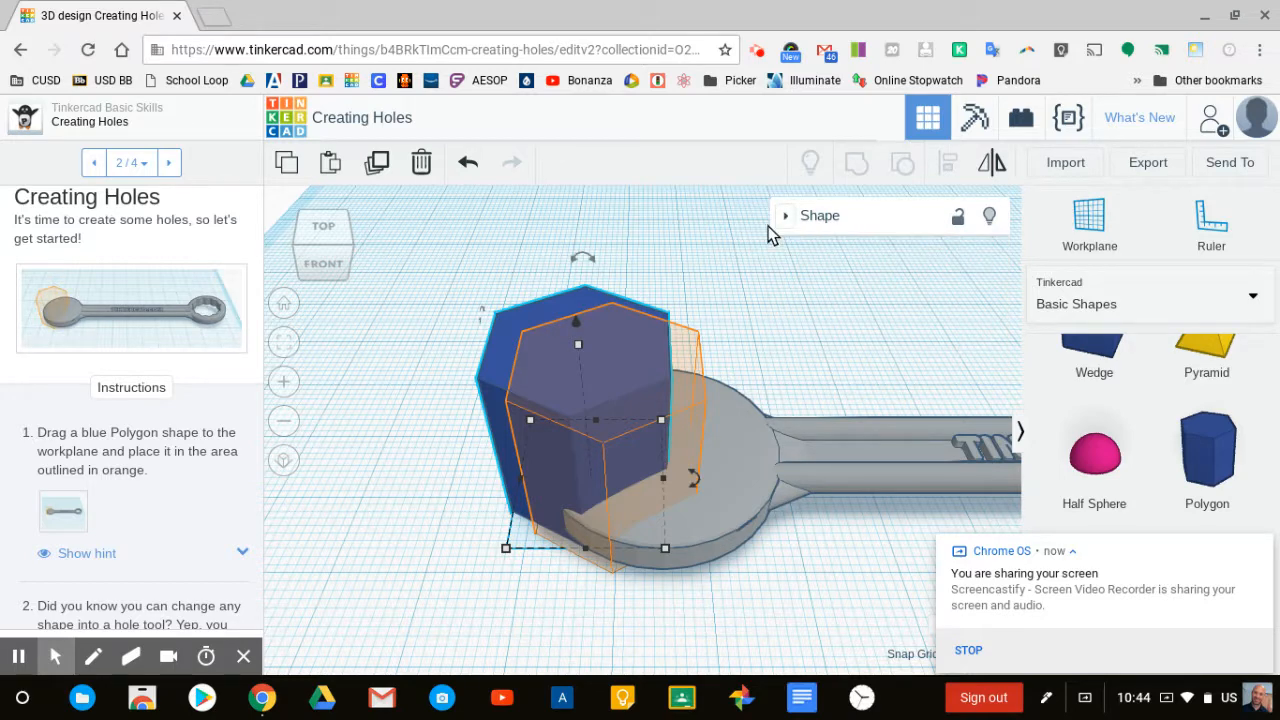
click(518, 323)
drag(518, 323, 542, 343)
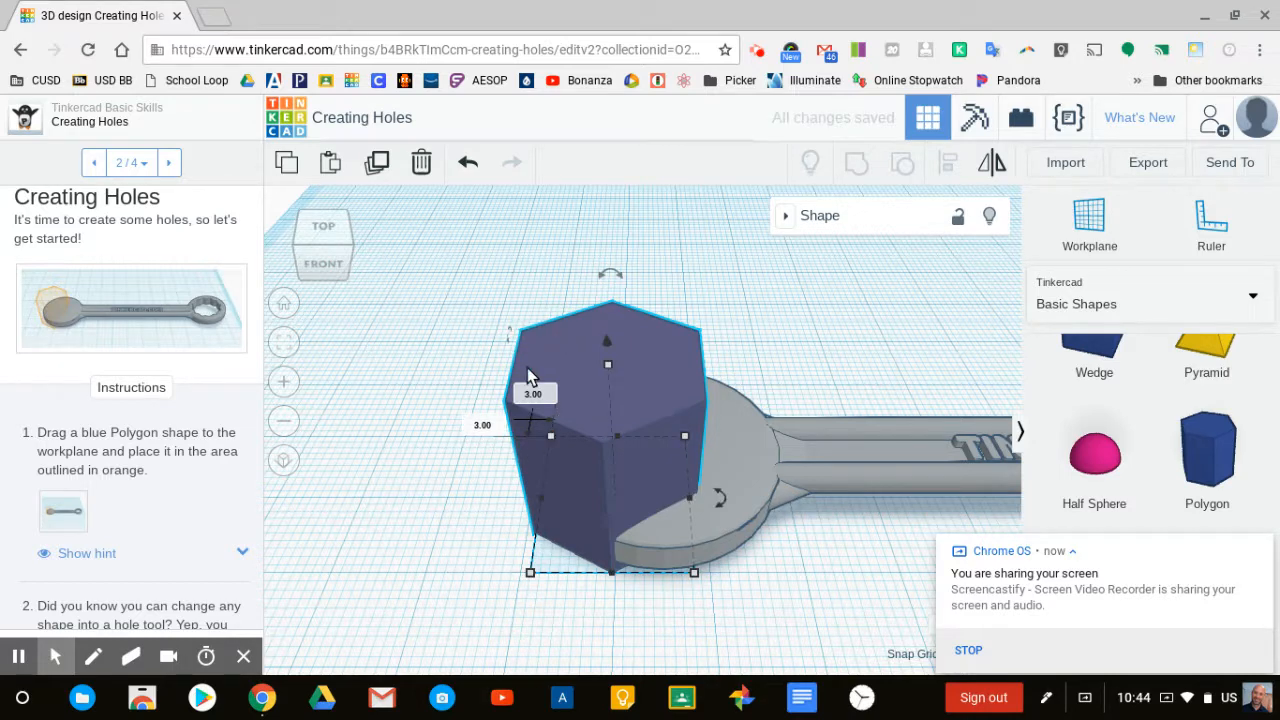
Step: Turn the polygon into a hole and advance the tutorial to page 3/4
scroll(148, 545, down, 1)
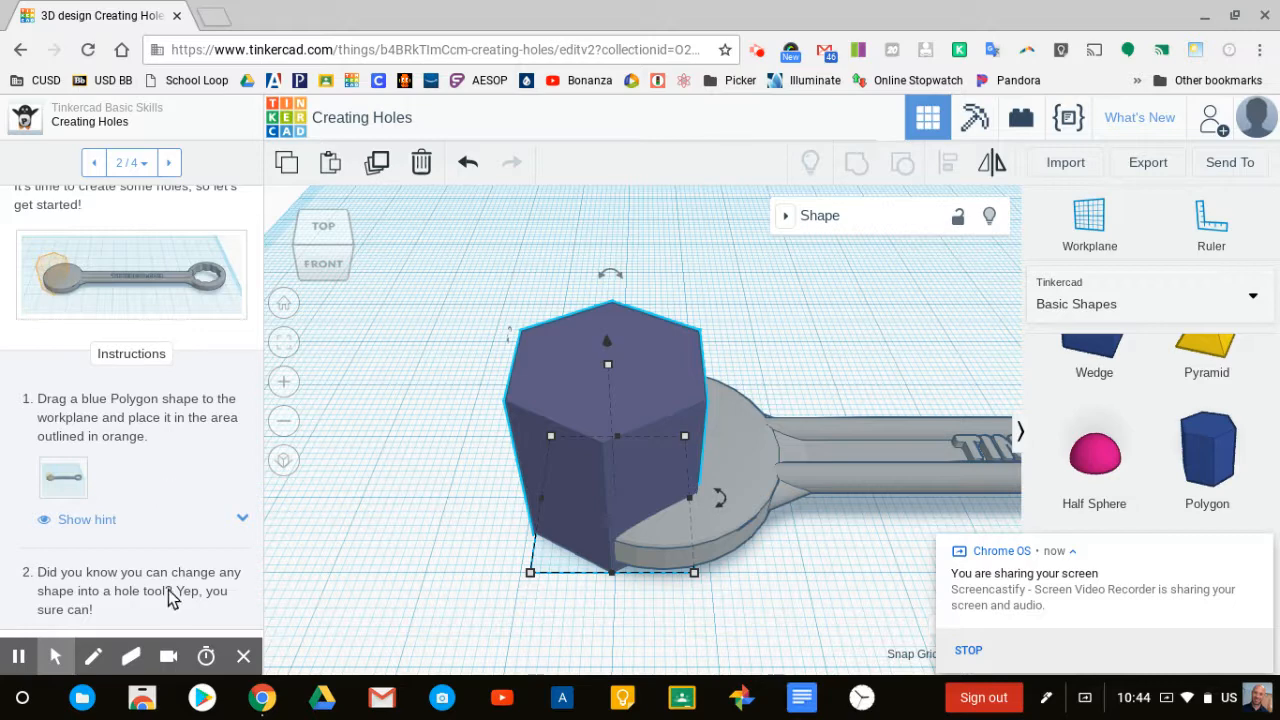
scroll(165, 560, down, 3)
scroll(180, 525, down, 2)
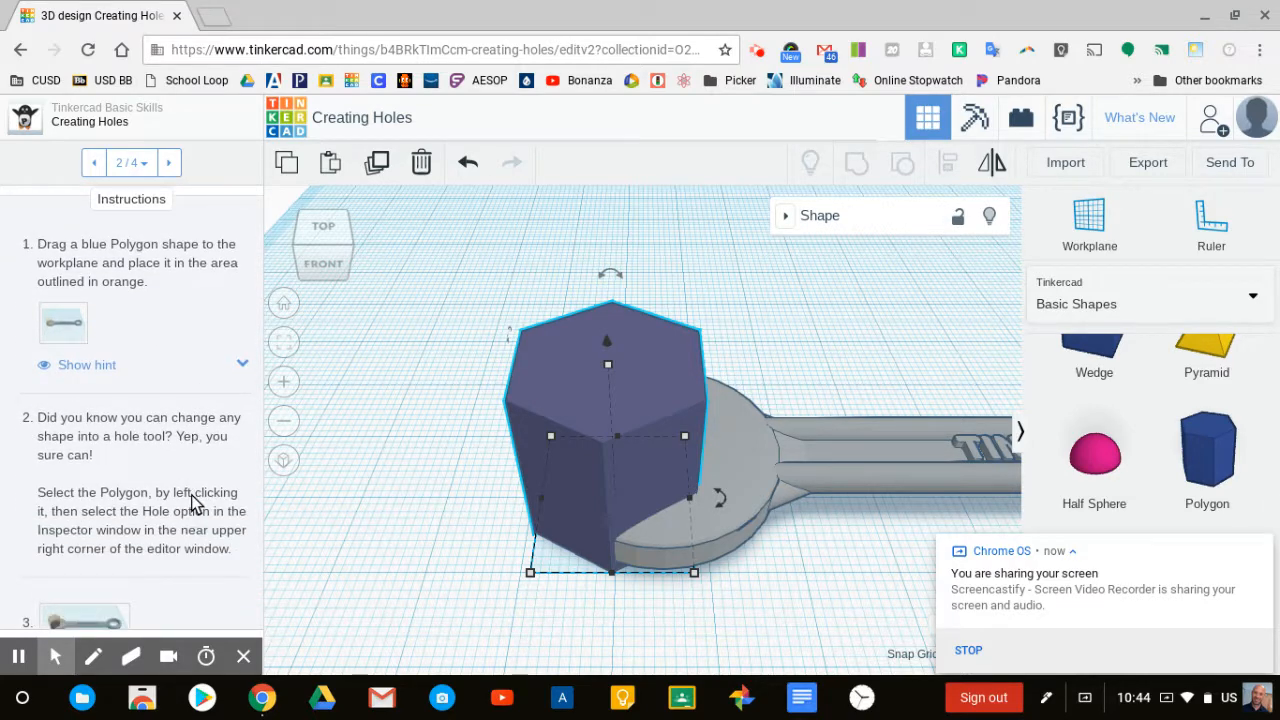
scroll(200, 510, down, 1)
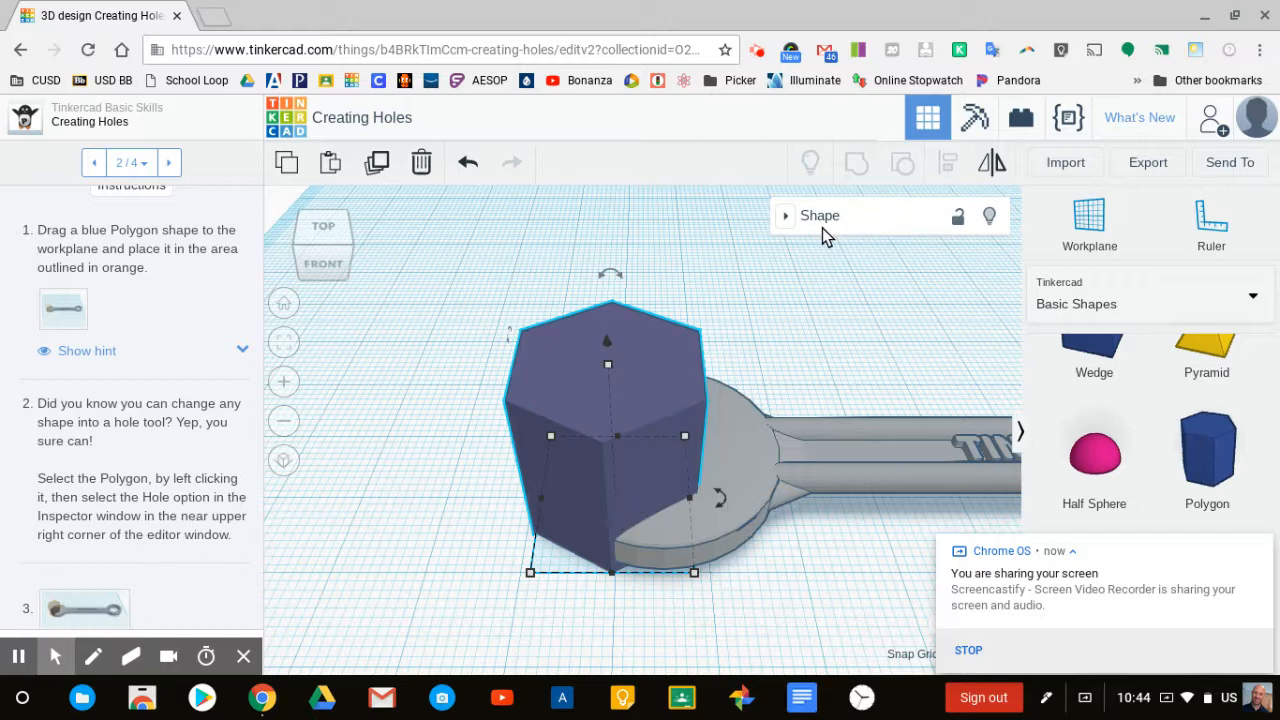
click(786, 215)
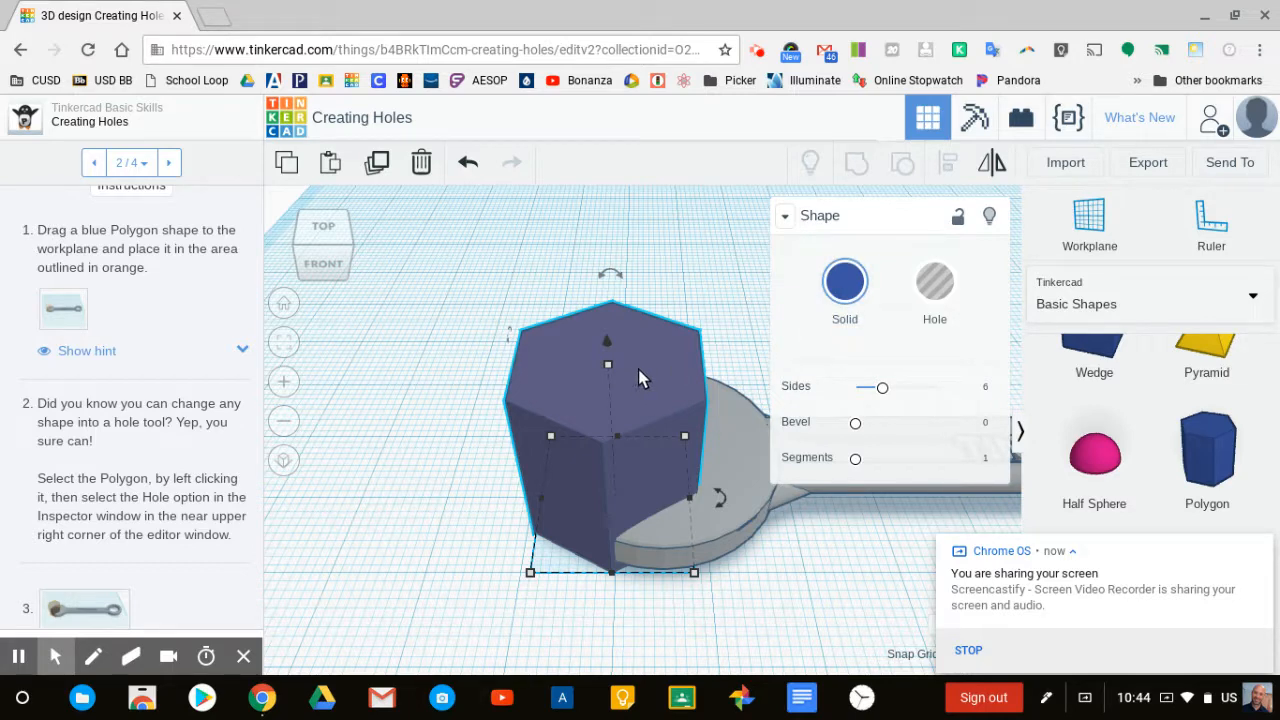
click(937, 288)
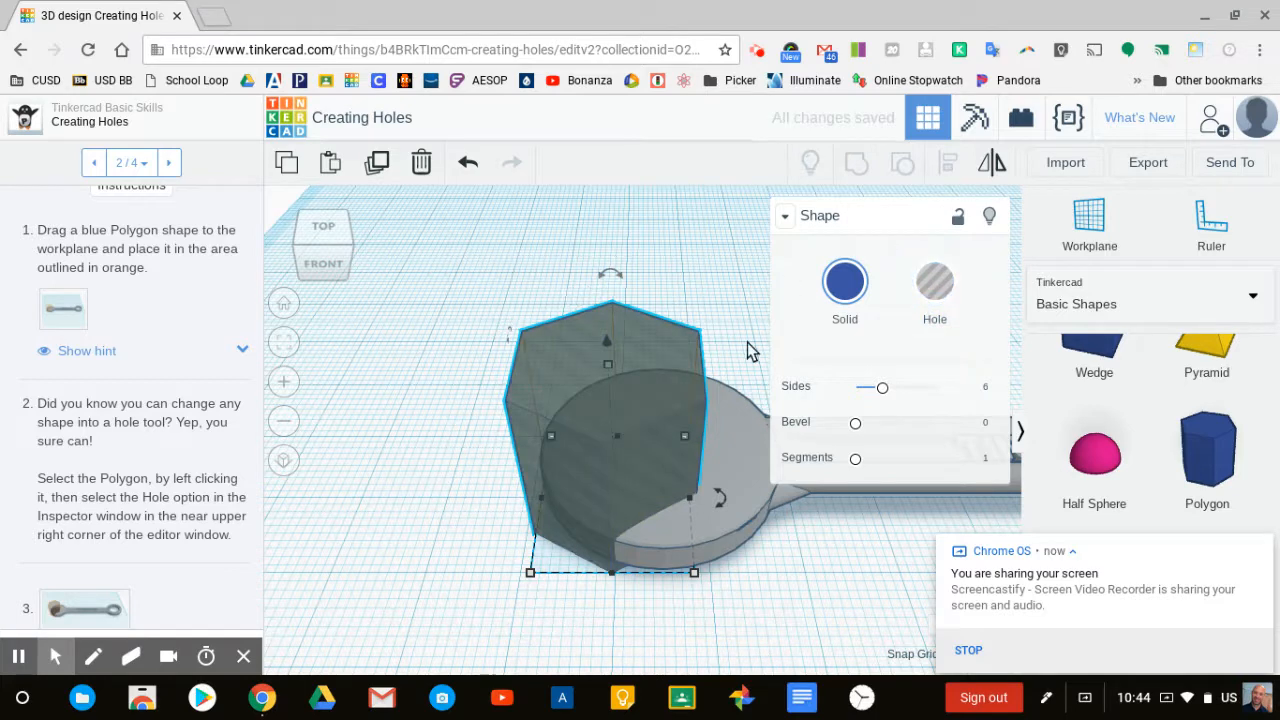
click(450, 521)
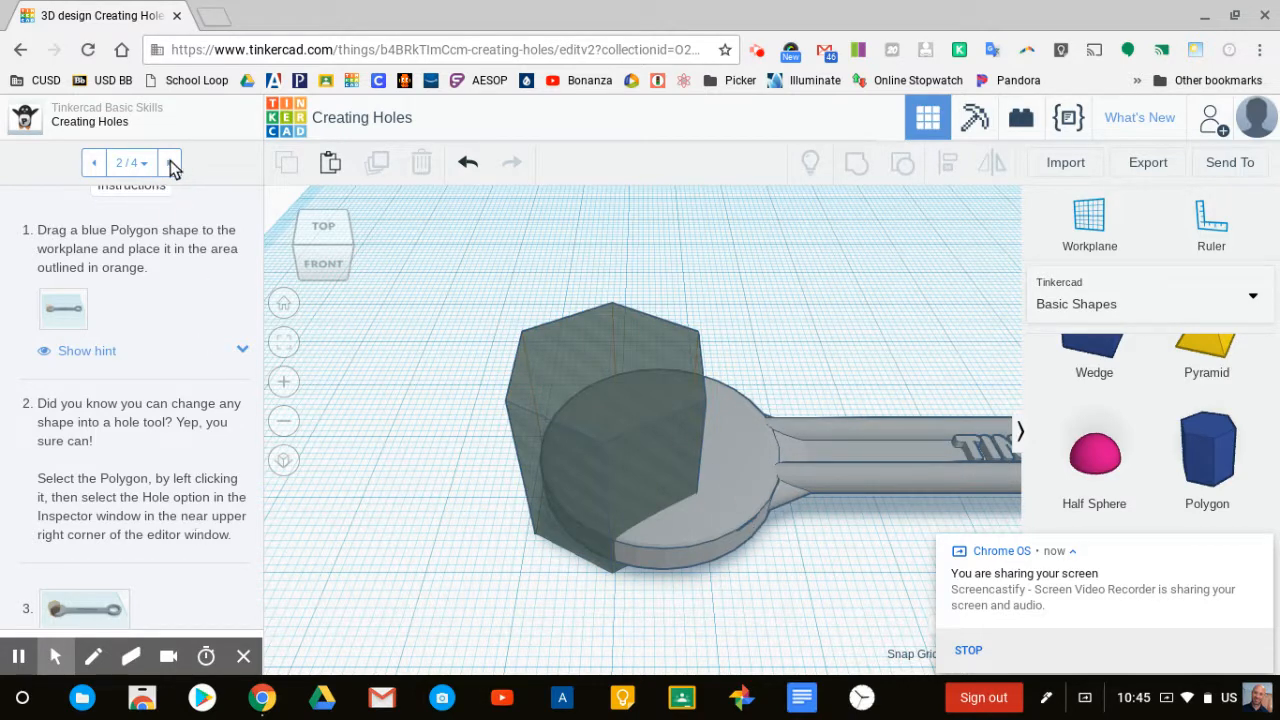
scroll(177, 322, down, 2)
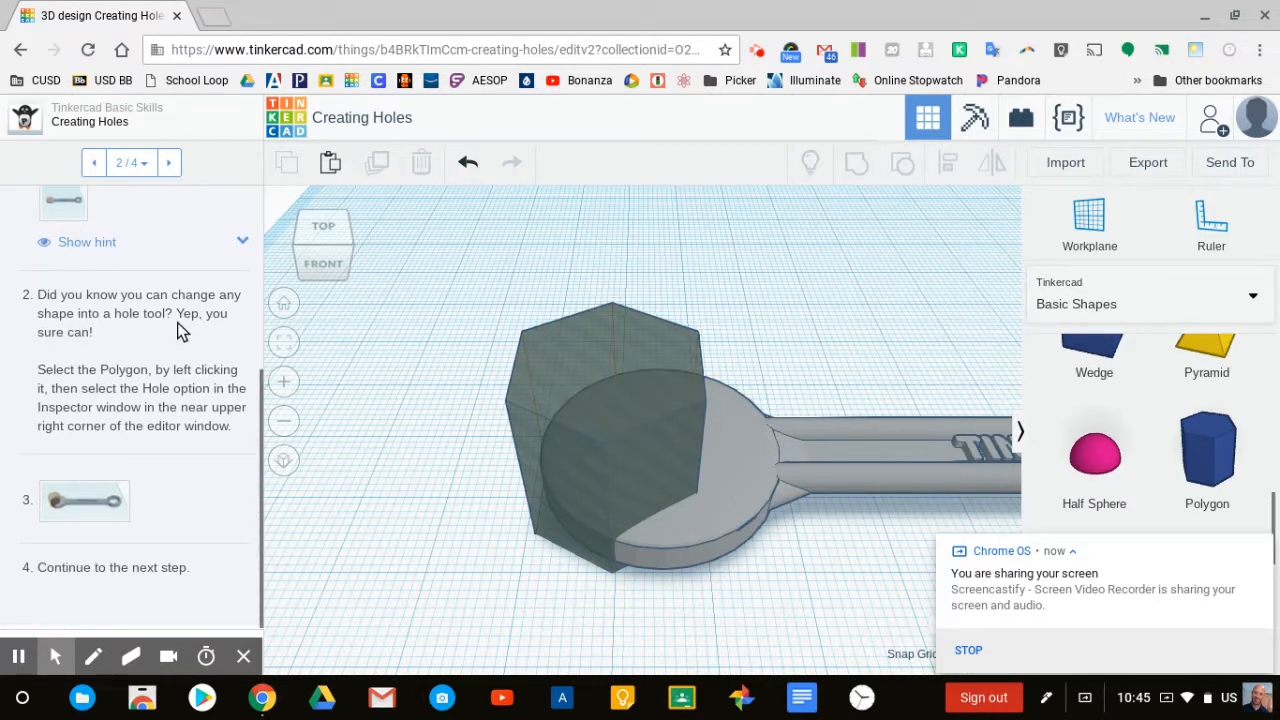
click(170, 163)
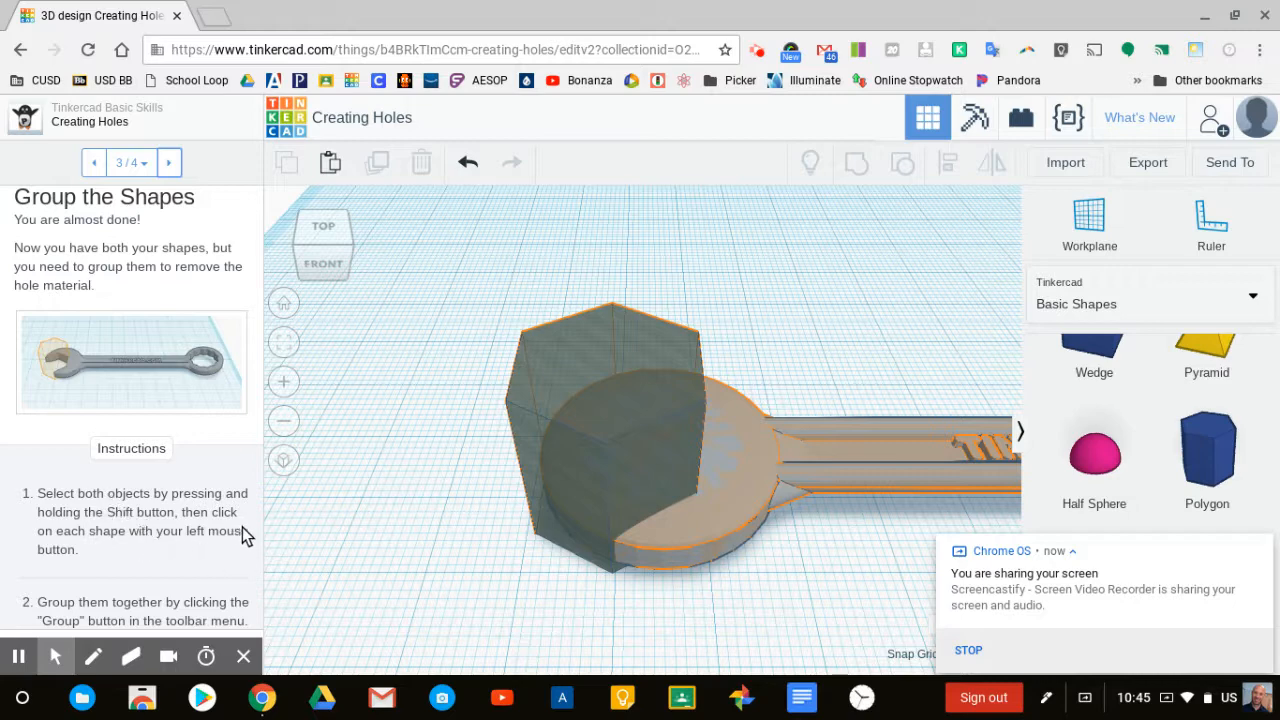
click(562, 430)
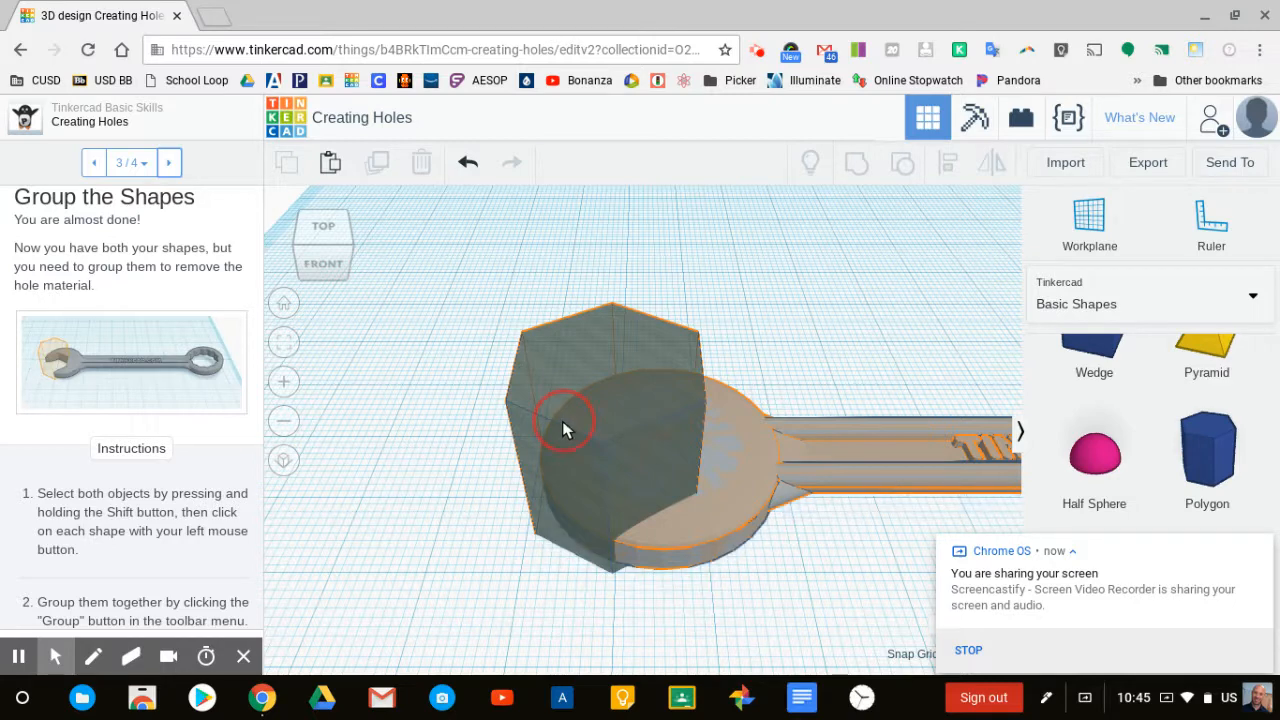
shift+click(762, 497)
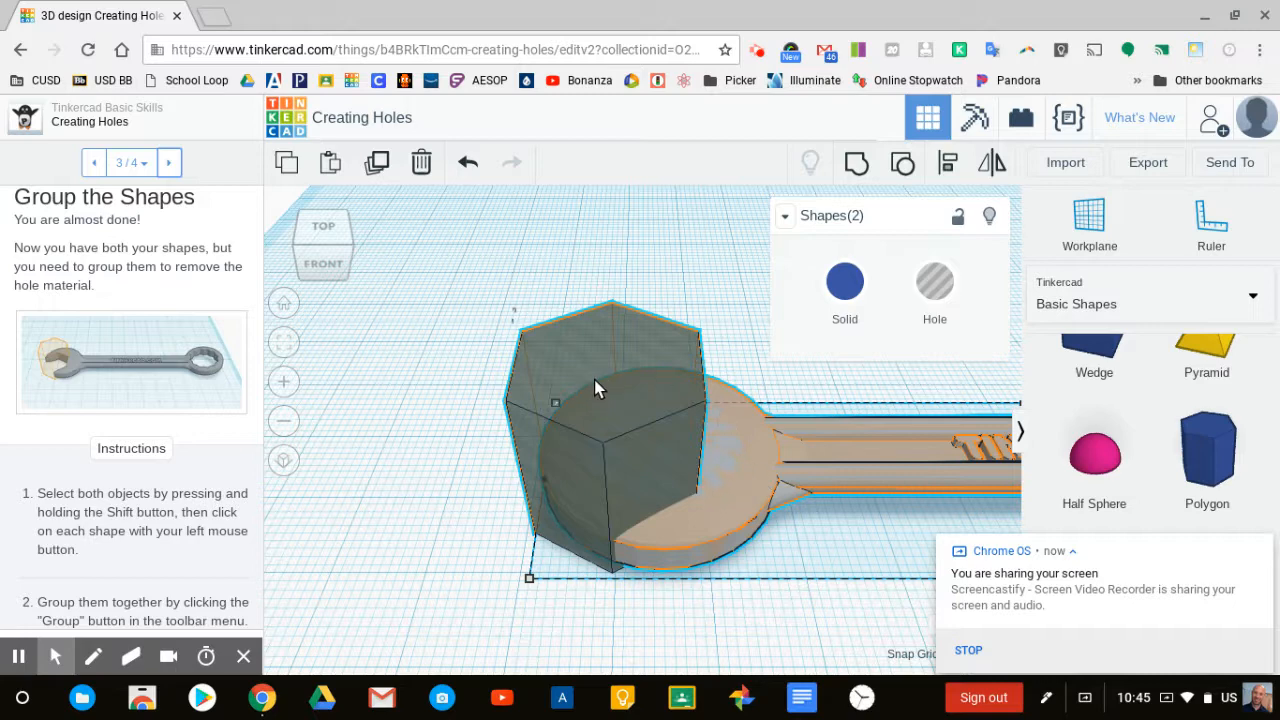
click(450, 477)
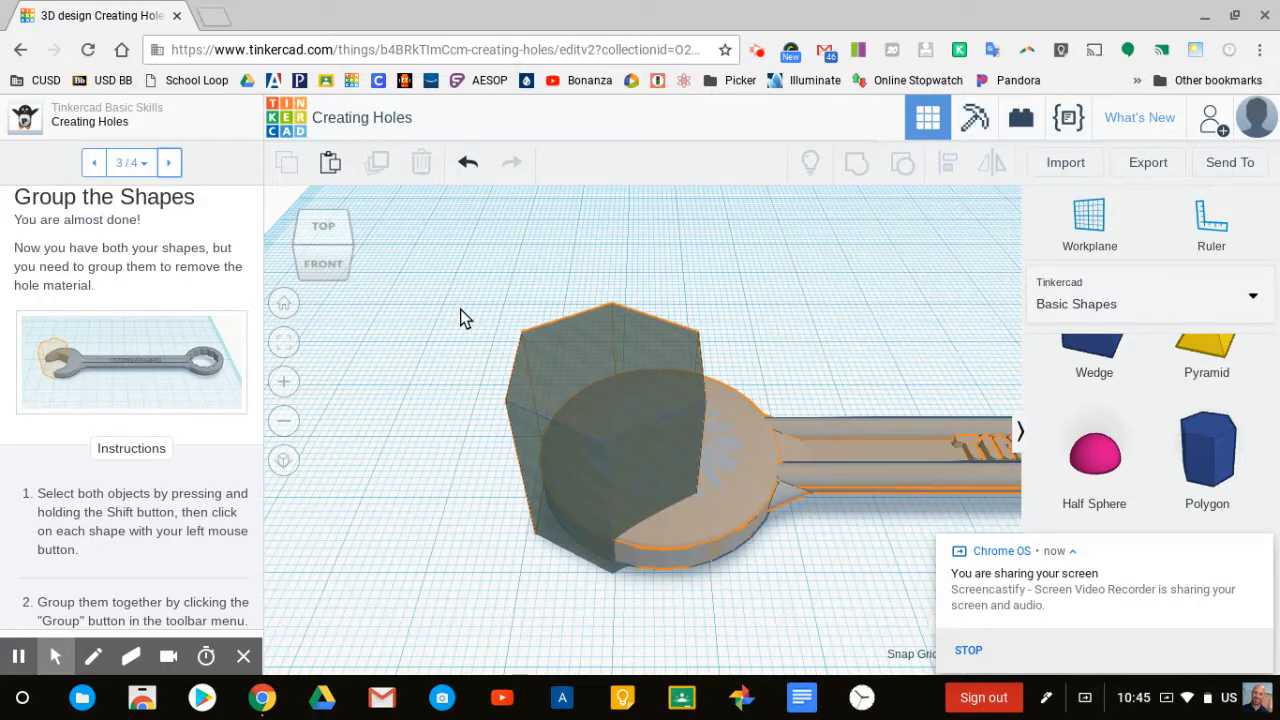
Step: Select the polygon hole and the wrench together and group them to cut the opening in the wrench head
drag(460, 309, 845, 632)
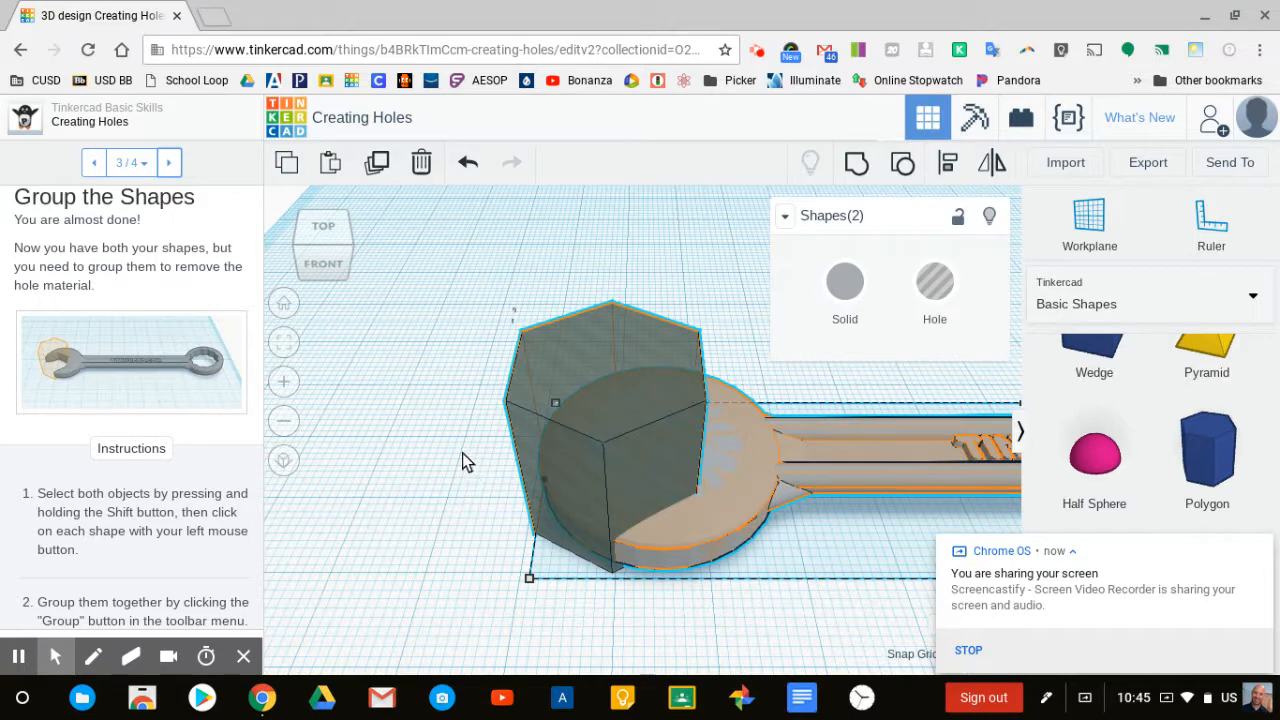
scroll(163, 518, down, 2)
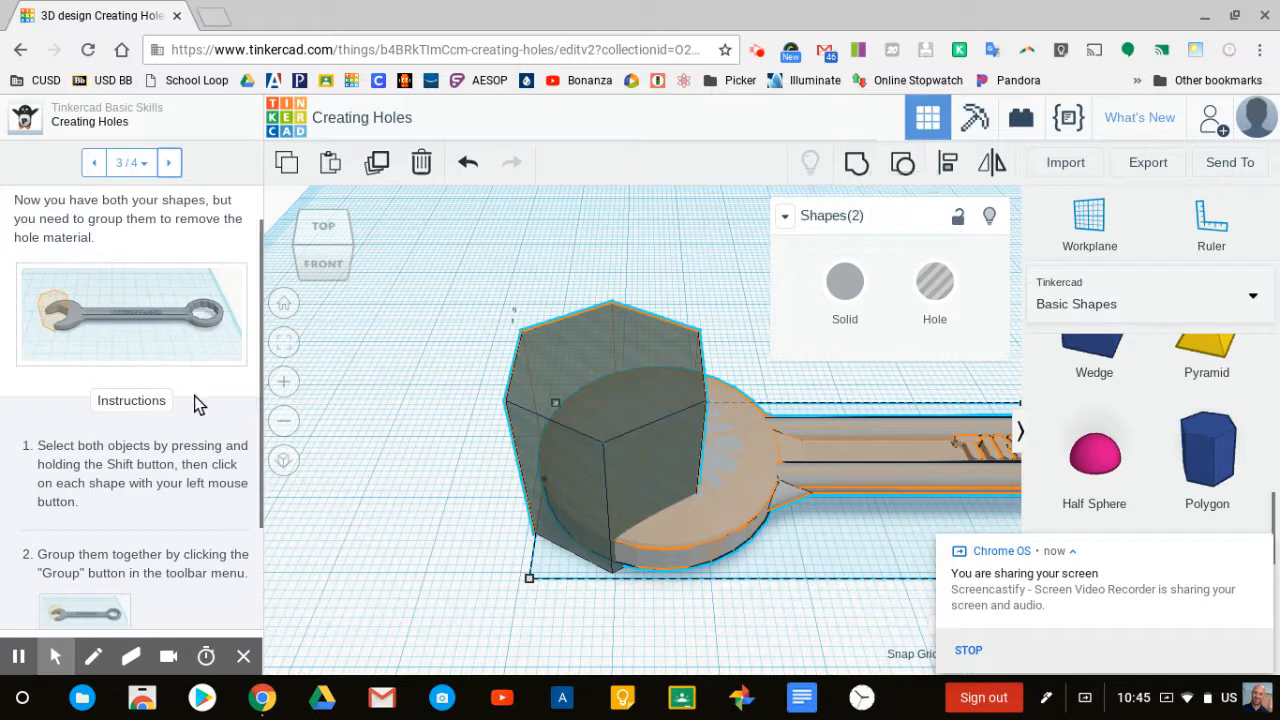
scroll(250, 390, down, 1)
click(856, 165)
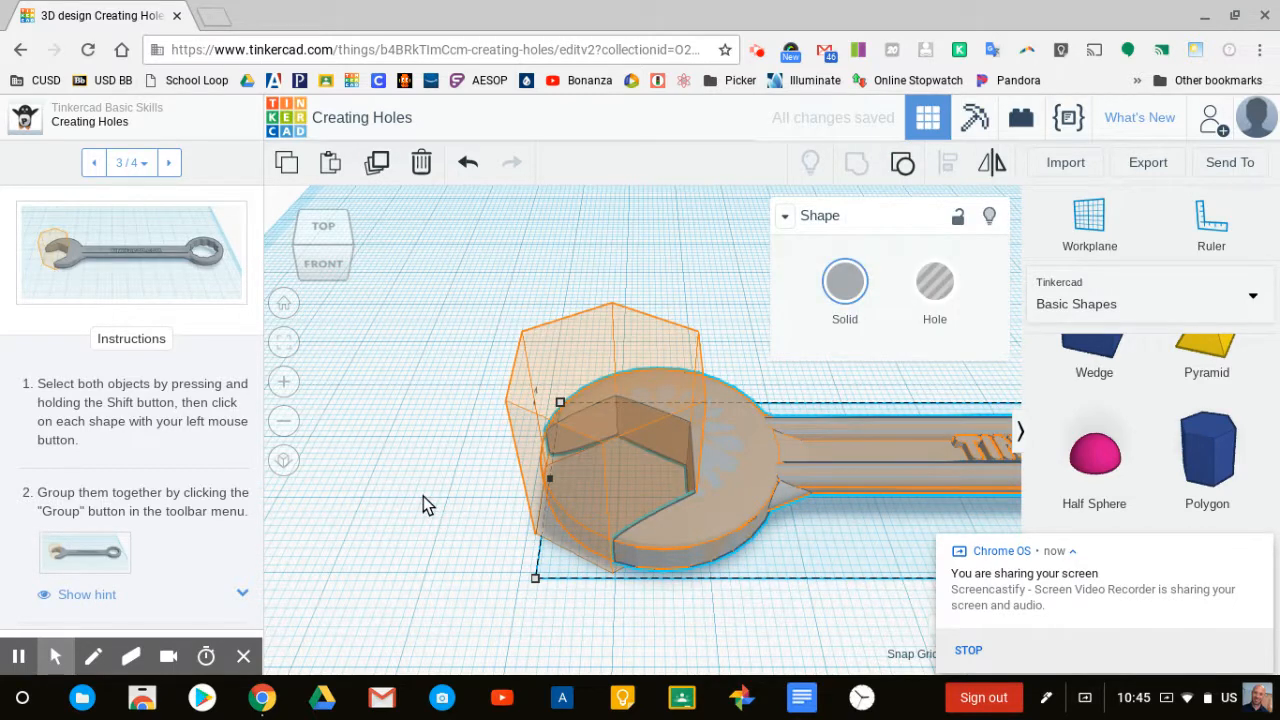
click(423, 461)
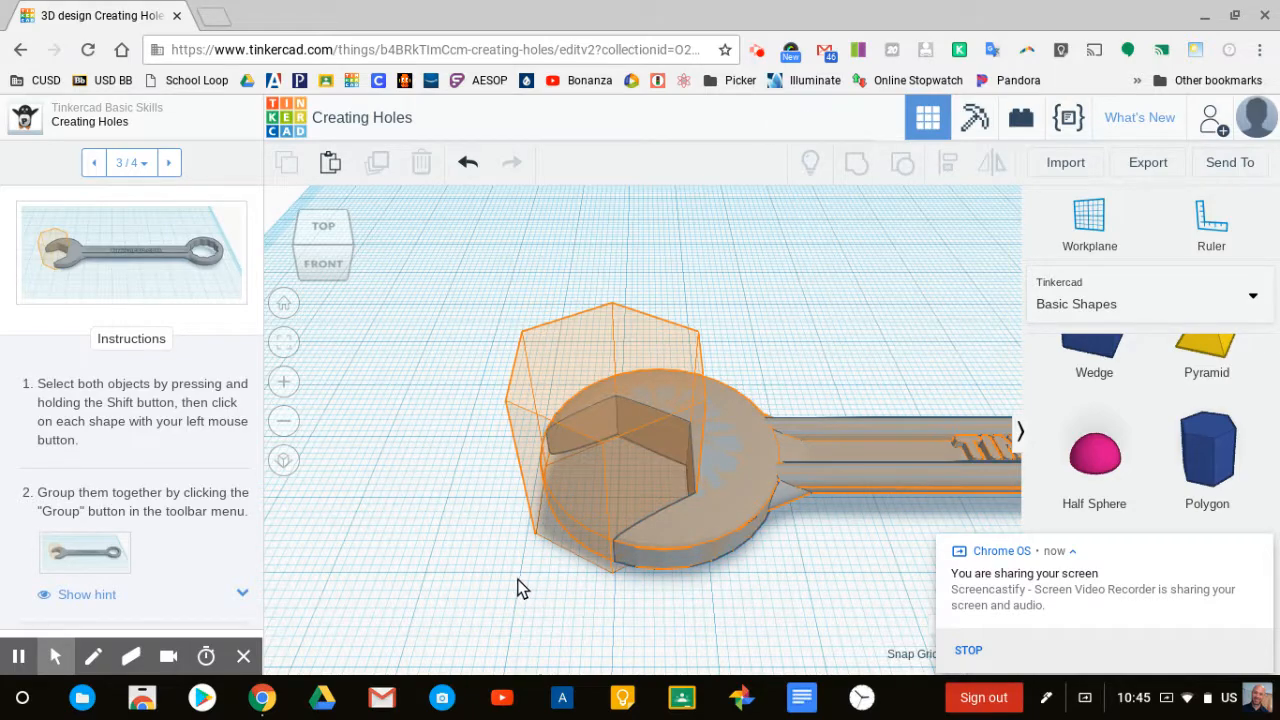
Step: Finish the lesson by advancing the tutorial to its last page, 4/4
right_drag(457, 571, 646, 497)
right_drag(757, 558, 763, 609)
click(802, 489)
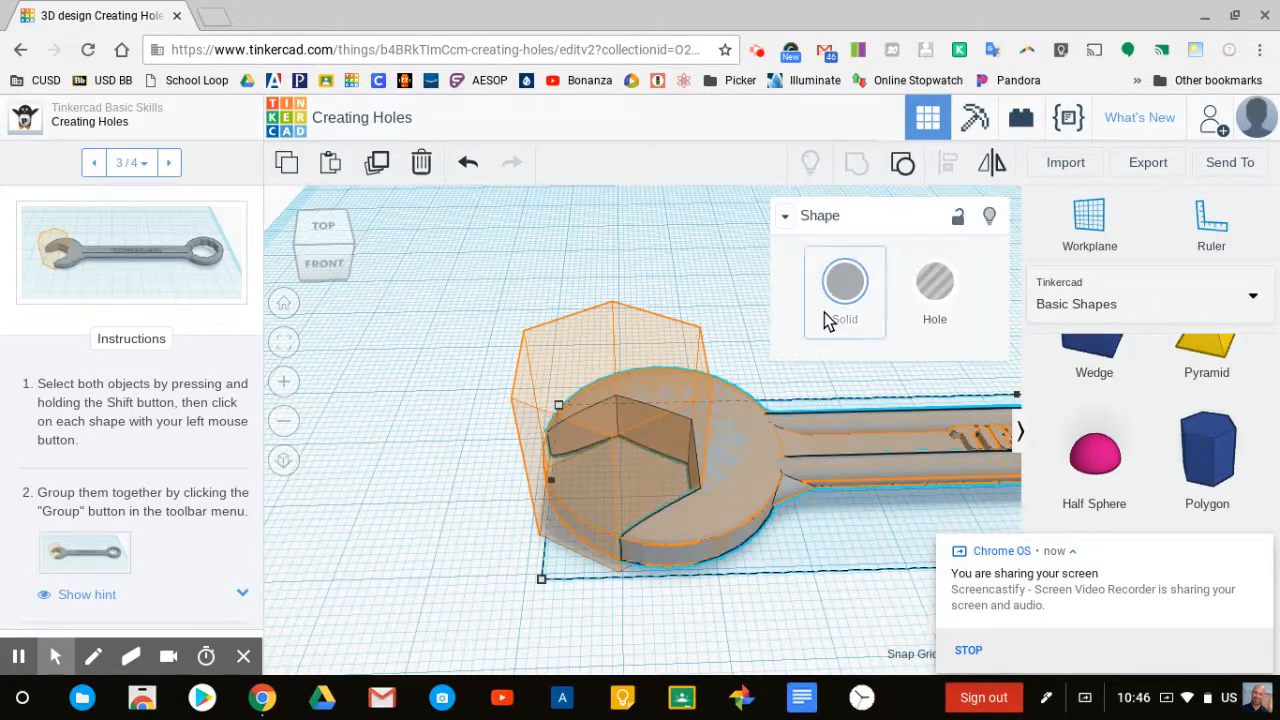
click(494, 251)
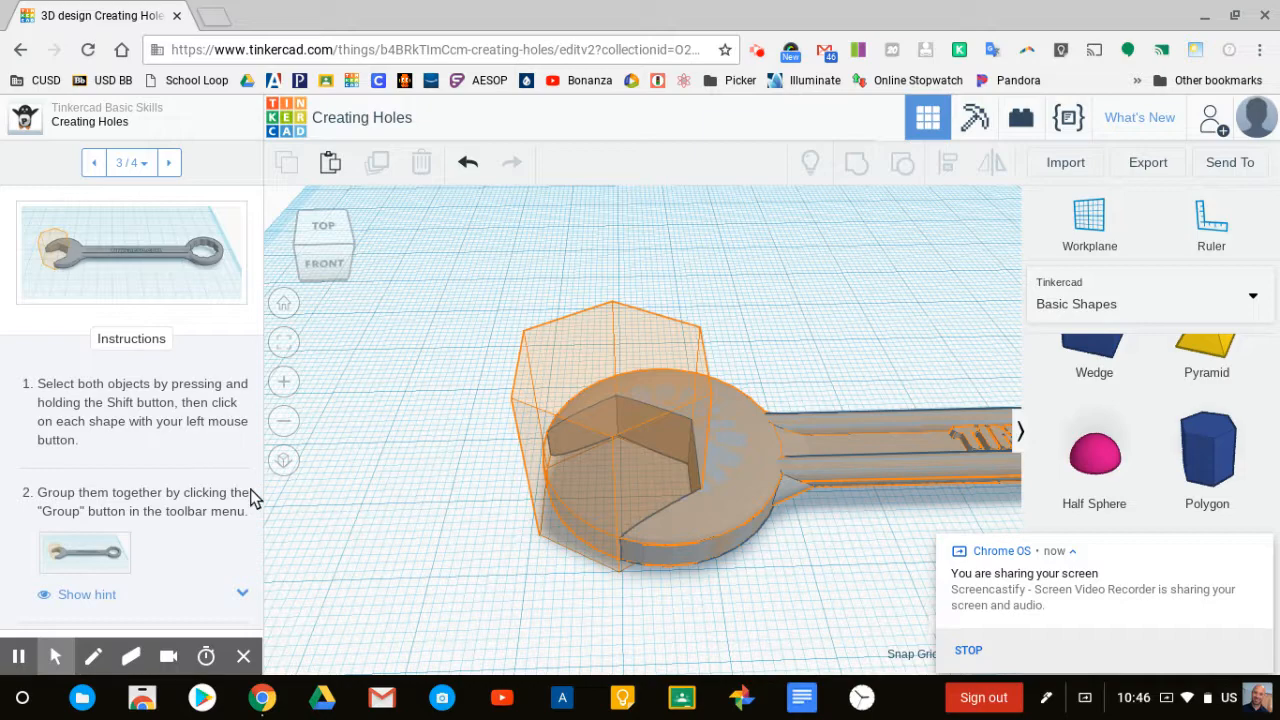
click(169, 162)
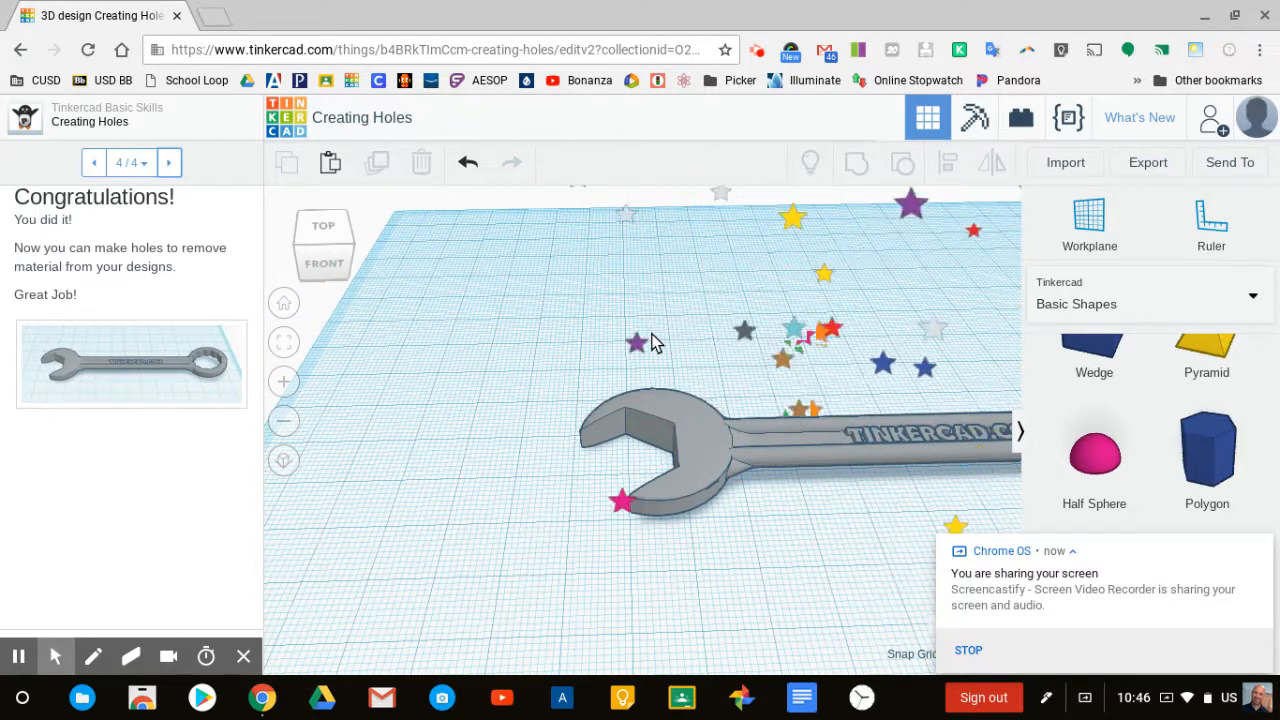
click(816, 320)
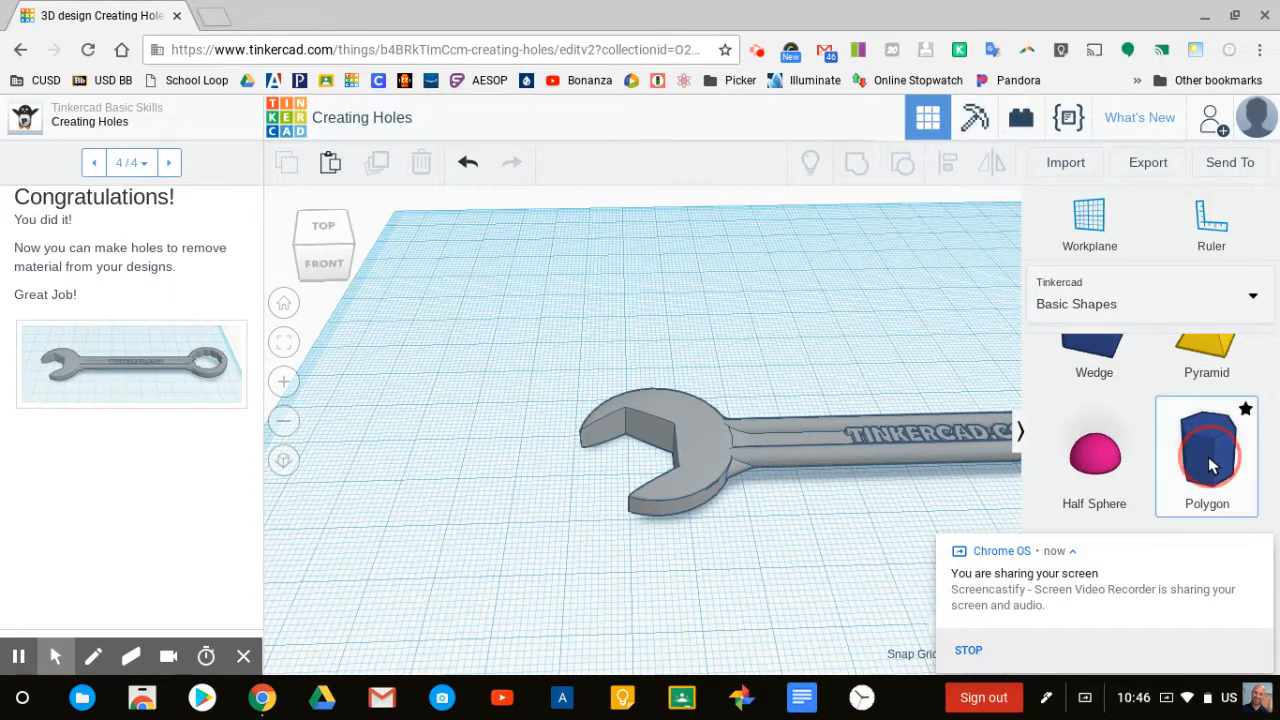
Step: Add another Polygon behind the wrench handle as a hole and shrink its footprint
drag(1199, 466, 770, 360)
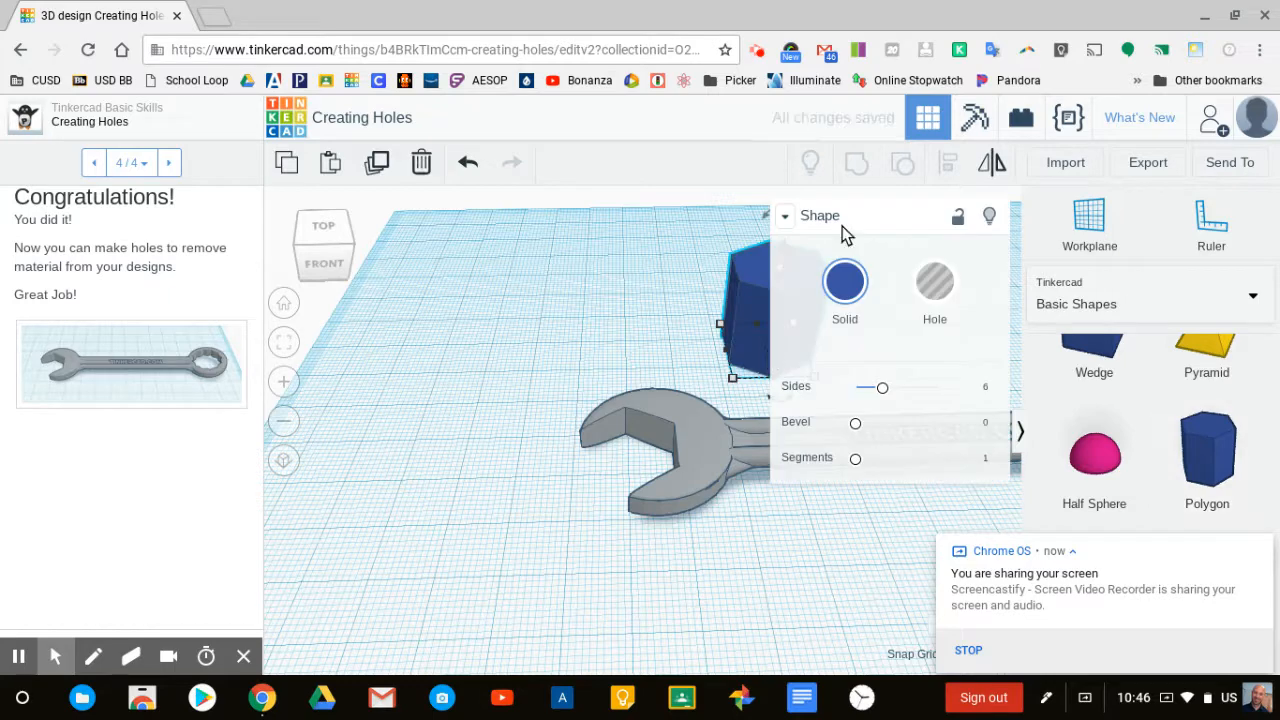
click(927, 292)
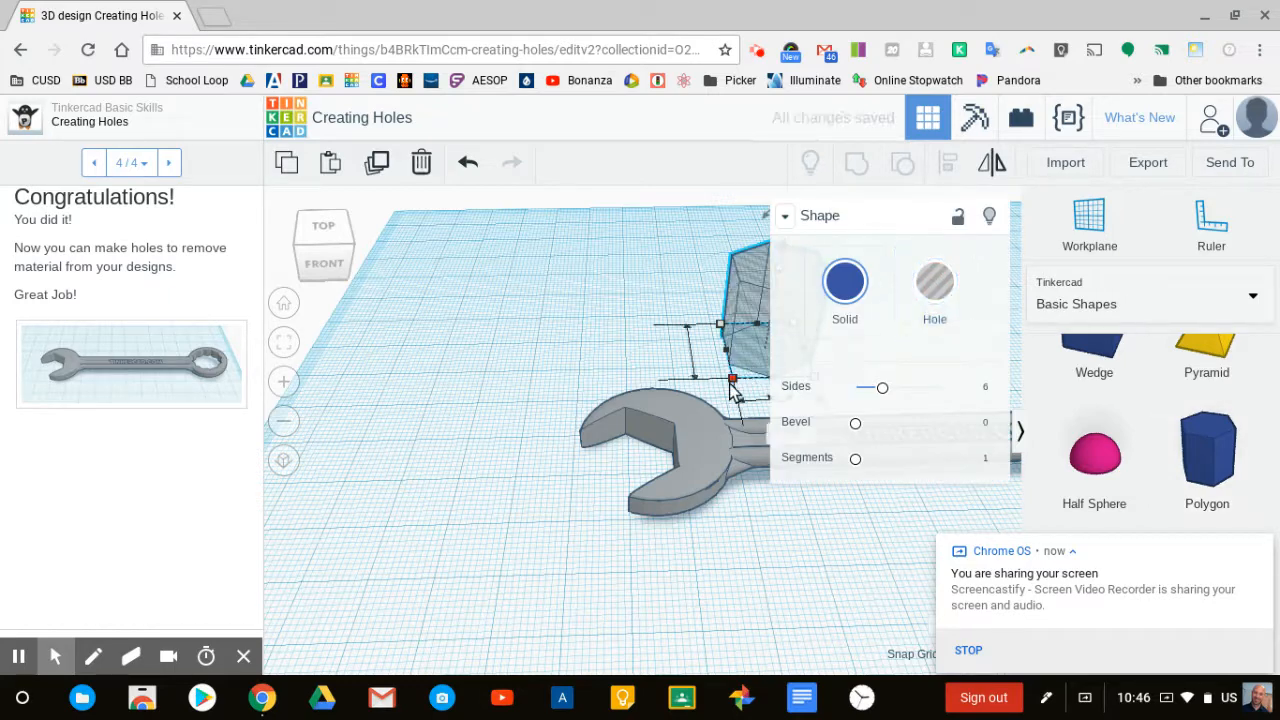
drag(733, 379, 767, 338)
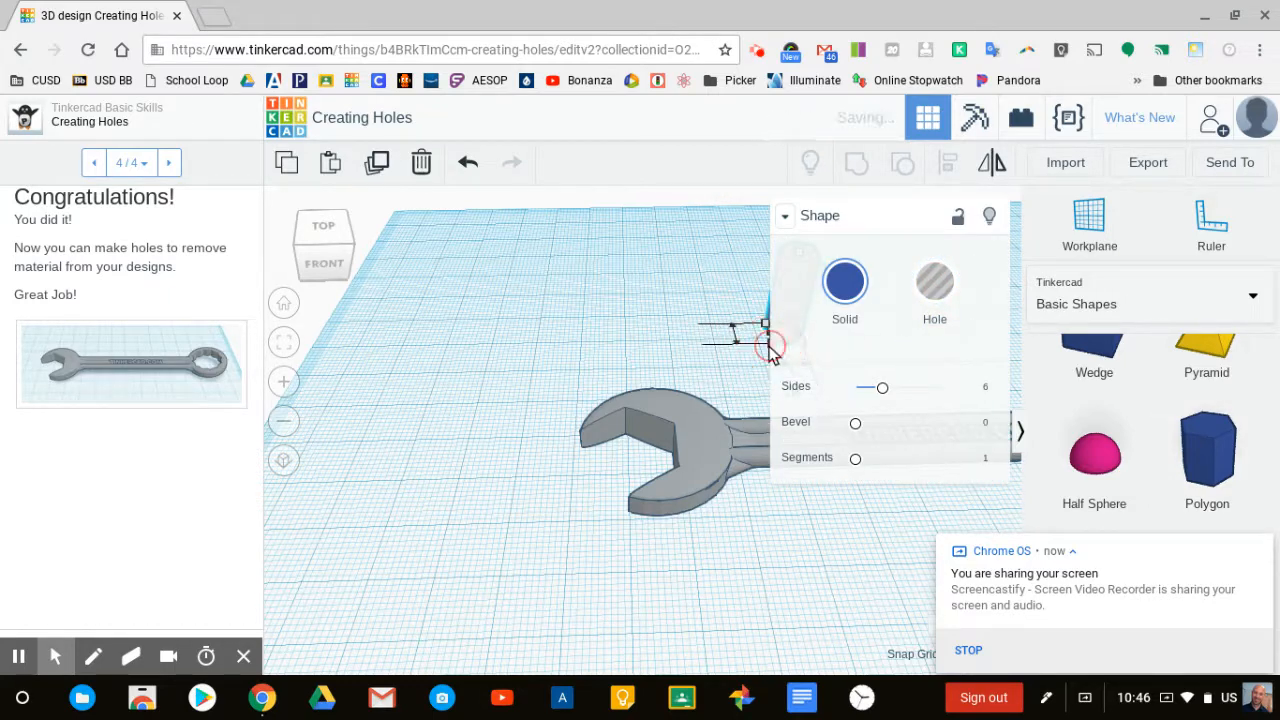
Step: Move the small polygon hole onto the wrench handle beside the open head and shrink its footprint to about 3.66 mm wide
click(789, 213)
drag(798, 276, 755, 422)
click(776, 432)
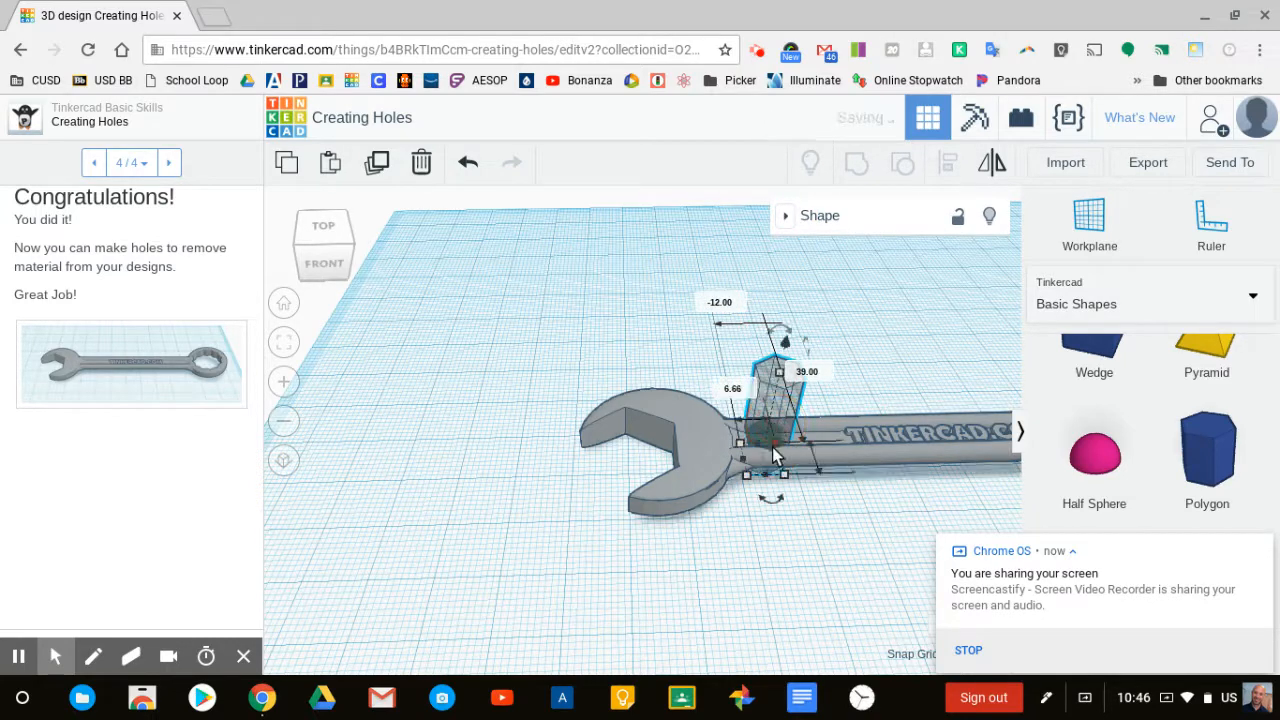
drag(749, 480, 763, 472)
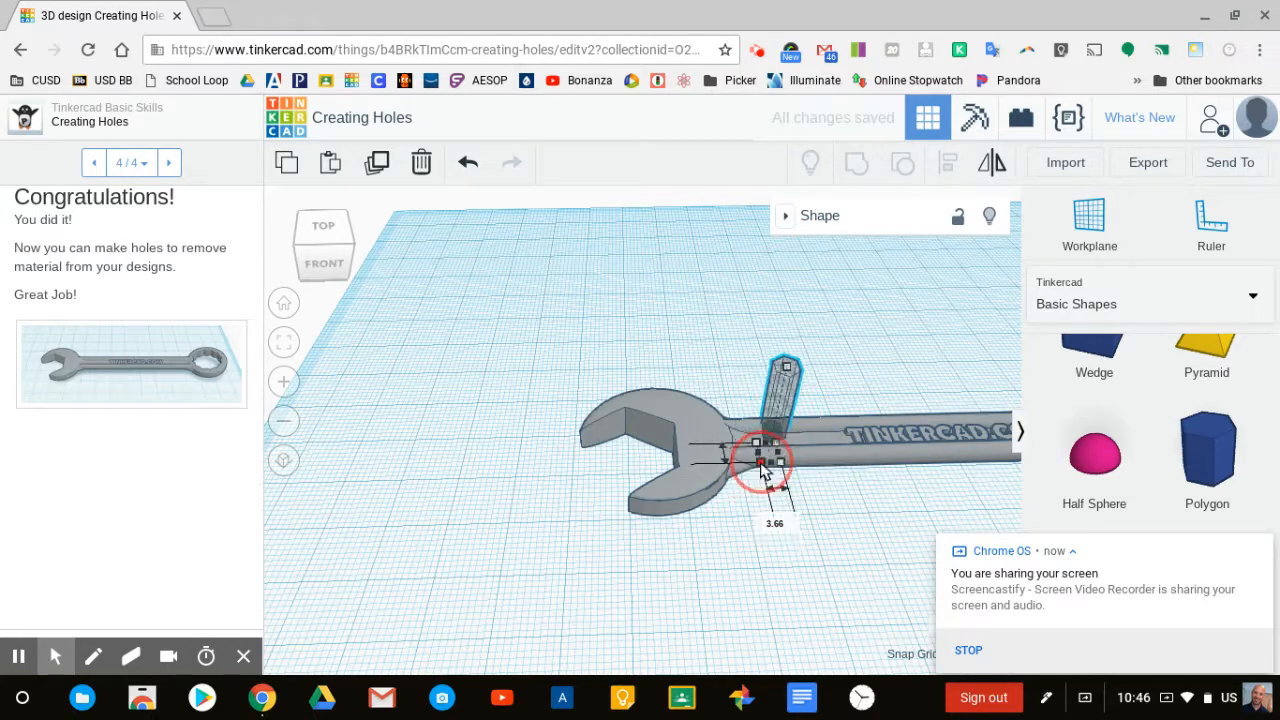
Step: Fine-position the narrow polygon hole so it passes through the recessed groove of the handle next to the wrench head
drag(782, 405, 775, 417)
scroll(790, 512, up, 5)
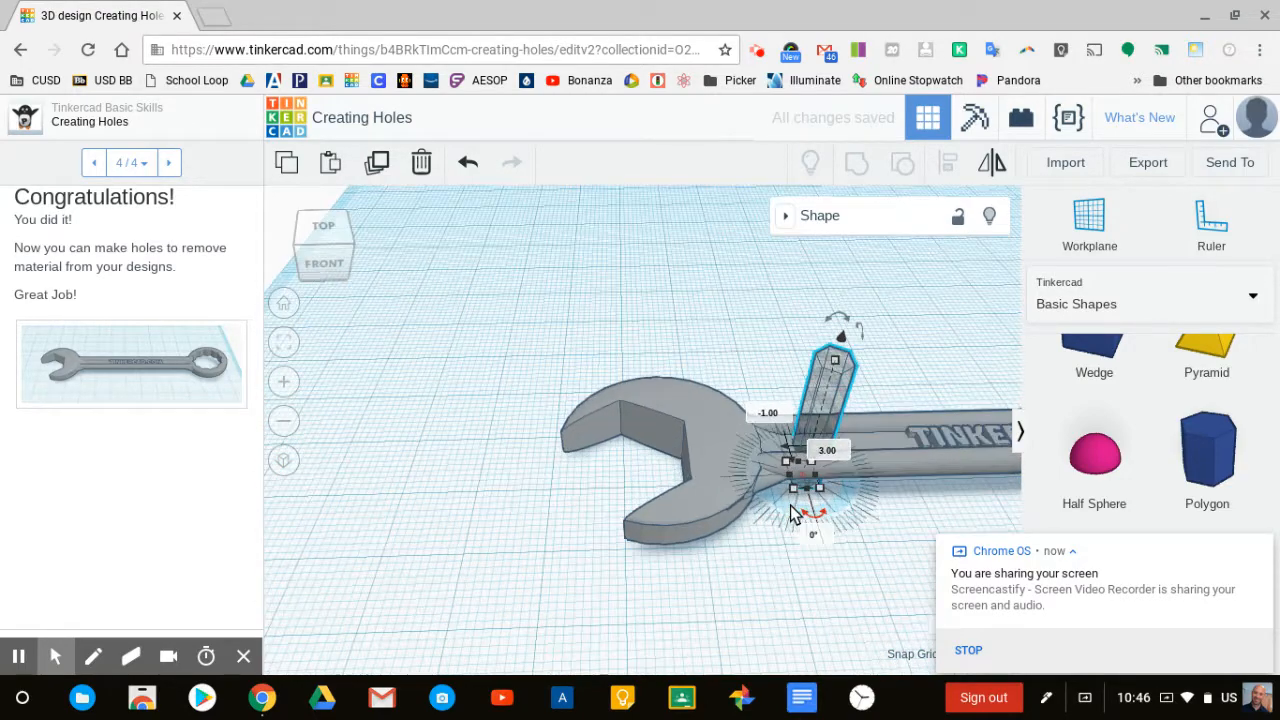
scroll(790, 521, up, 2)
middle_drag(790, 521, 127, 444)
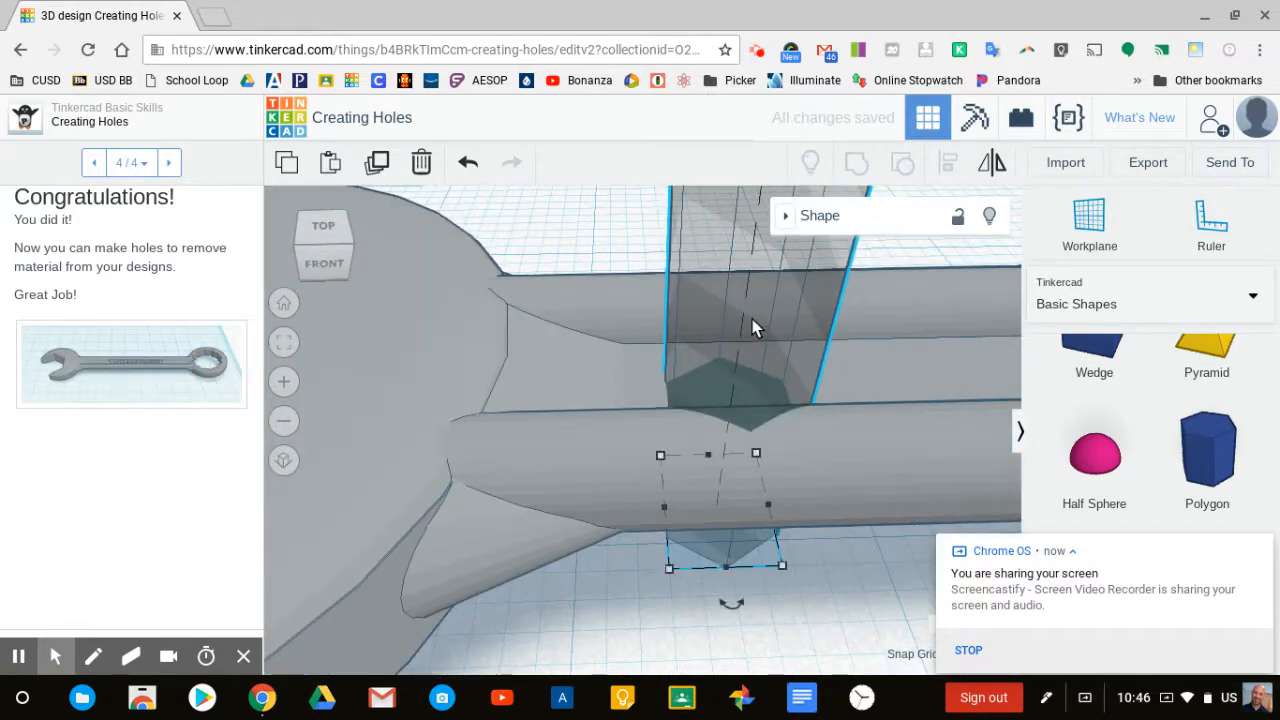
middle_drag(752, 318, 751, 313)
drag(752, 318, 747, 298)
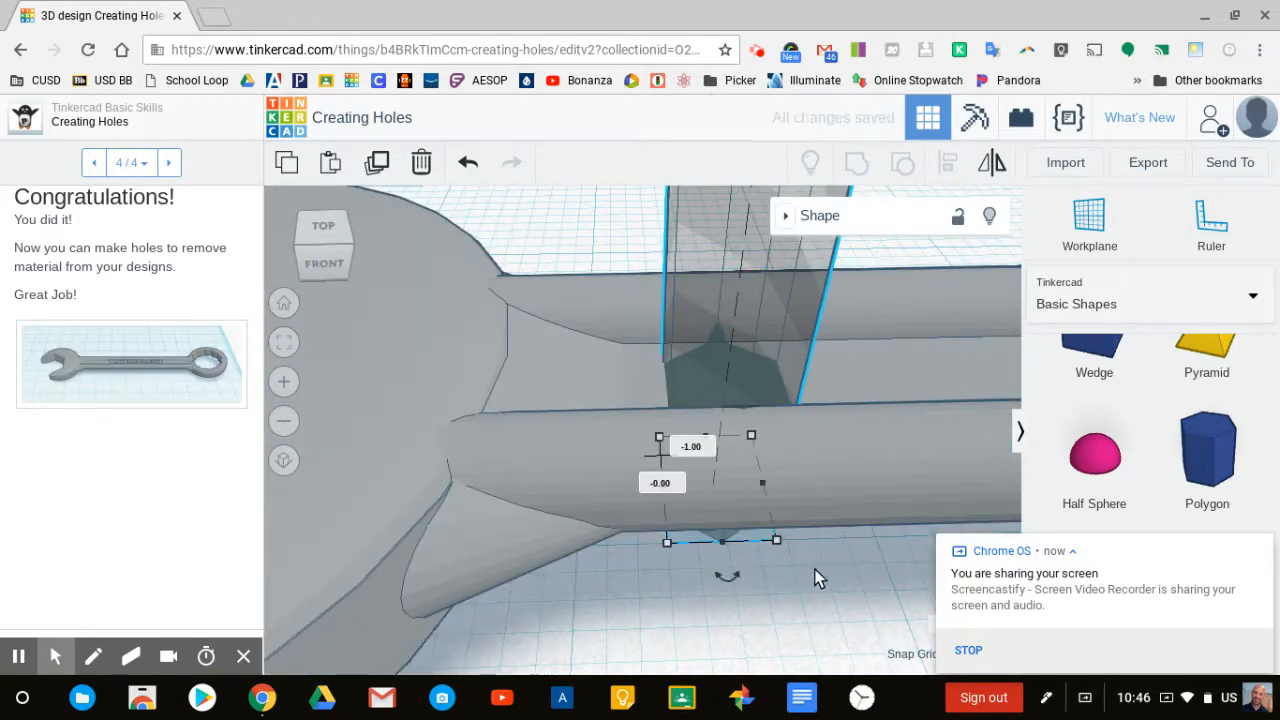
Step: Select the polygon hole together with the wrench and group them to cut a small hexagonal opening through the handle
click(838, 595)
drag(748, 498, 633, 230)
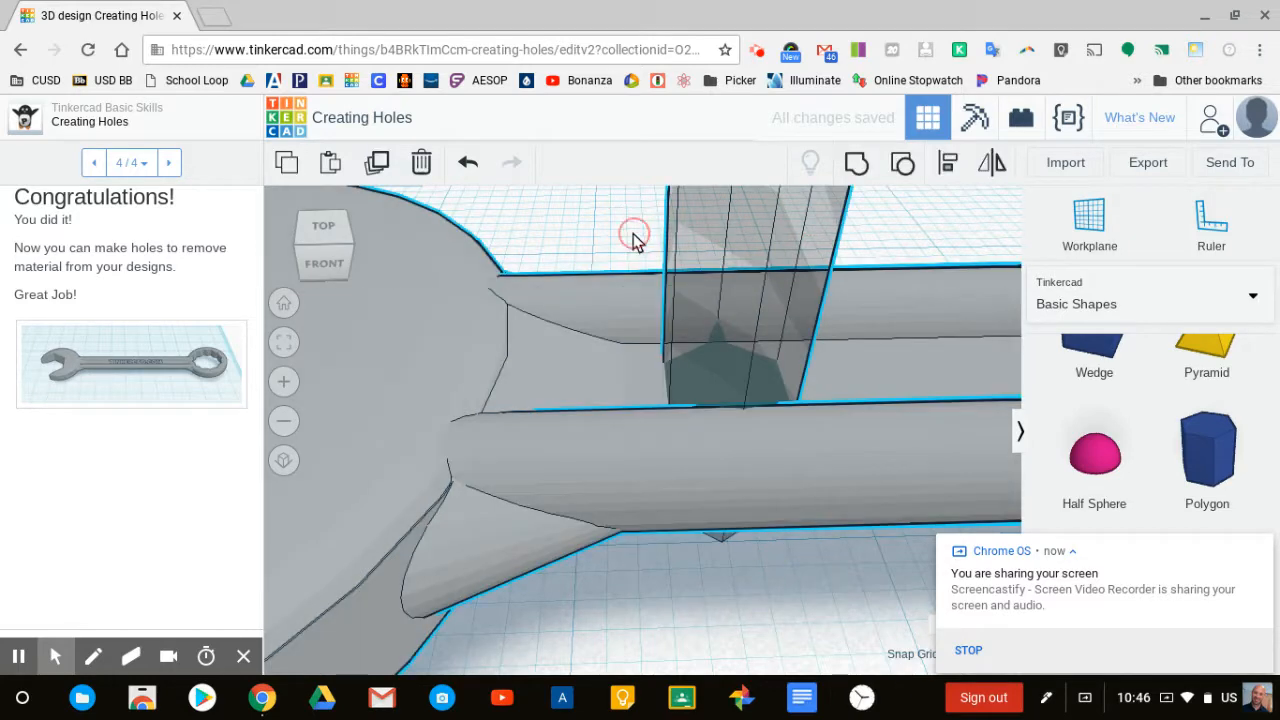
click(858, 164)
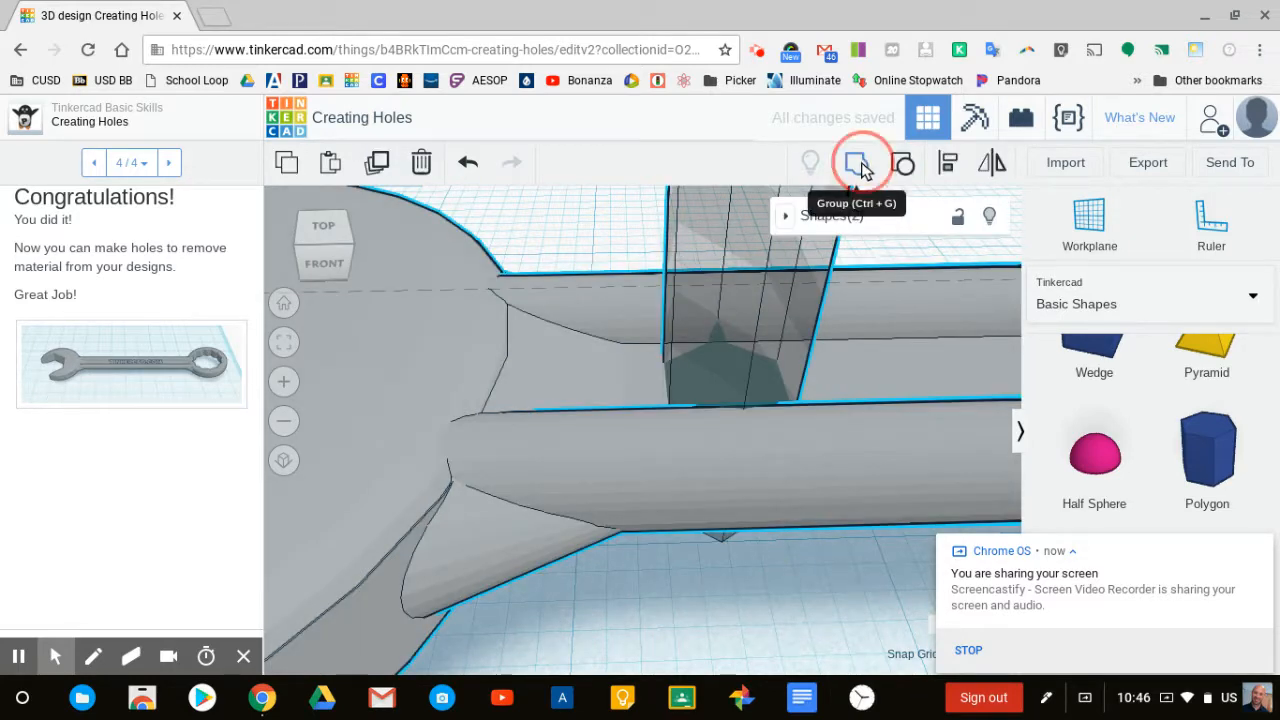
click(797, 567)
right_drag(797, 567, 924, 489)
scroll(766, 527, down, 6)
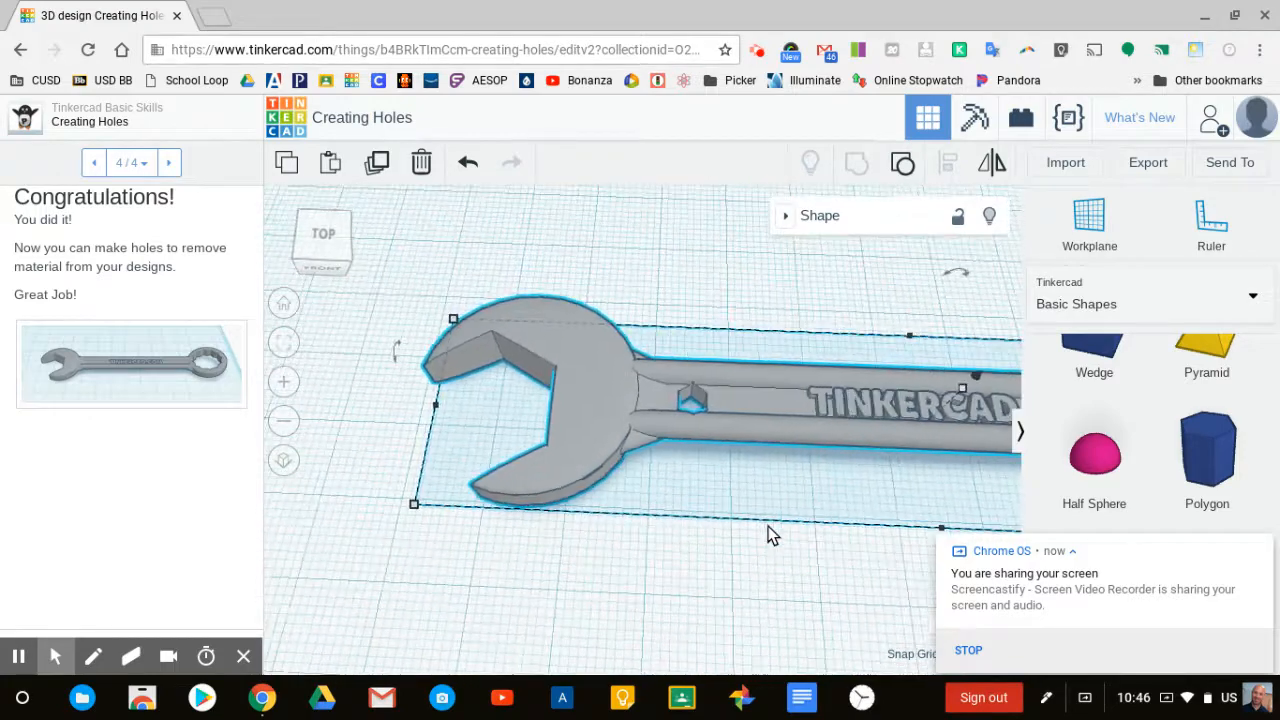
scroll(660, 568, down, 3)
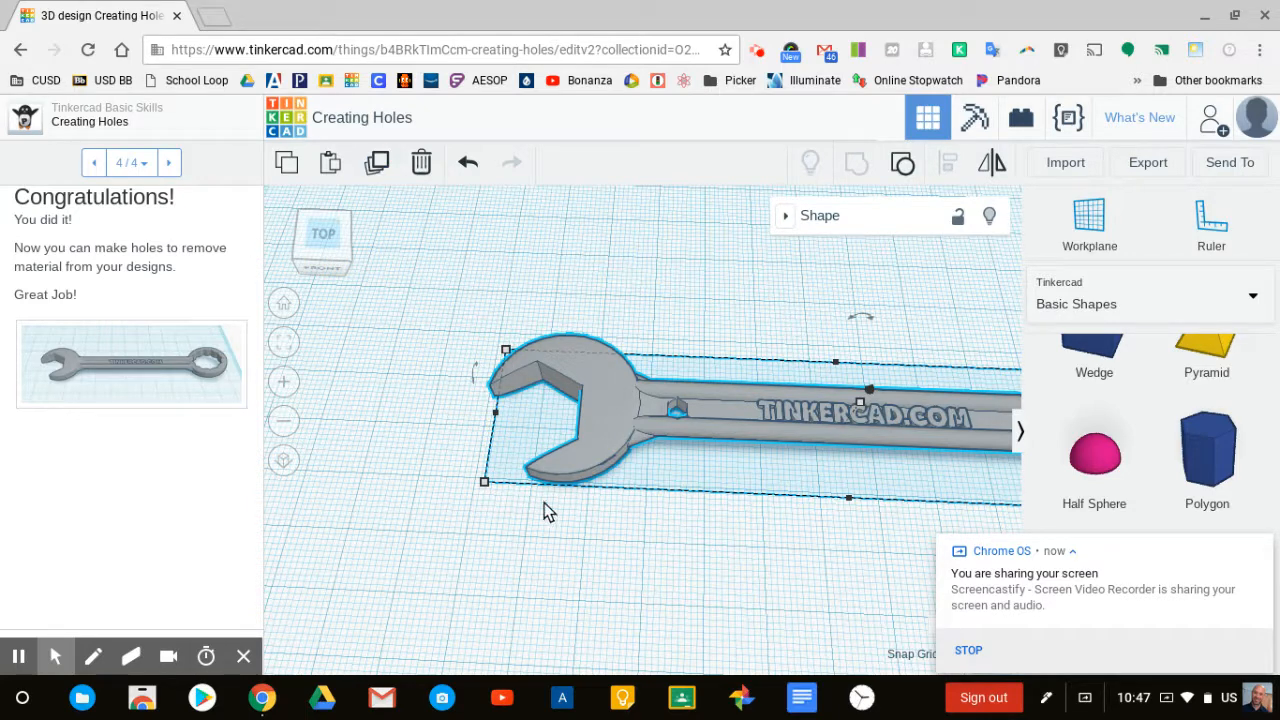
click(585, 547)
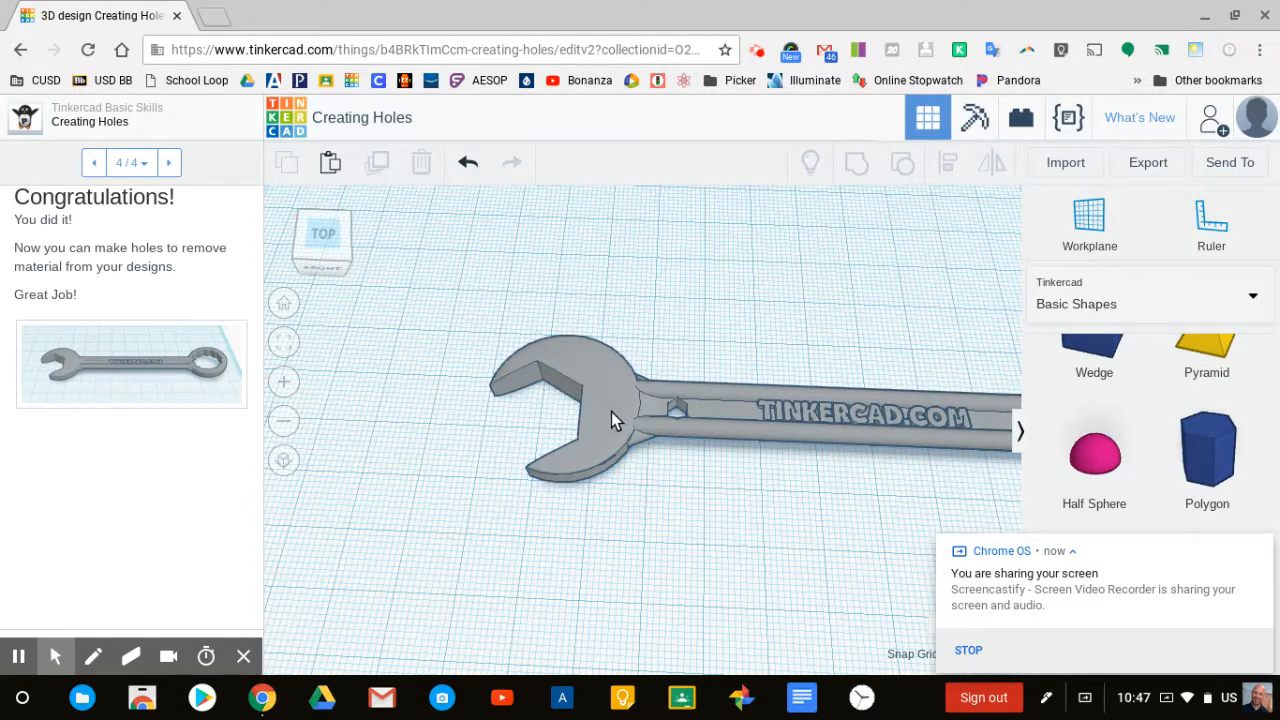